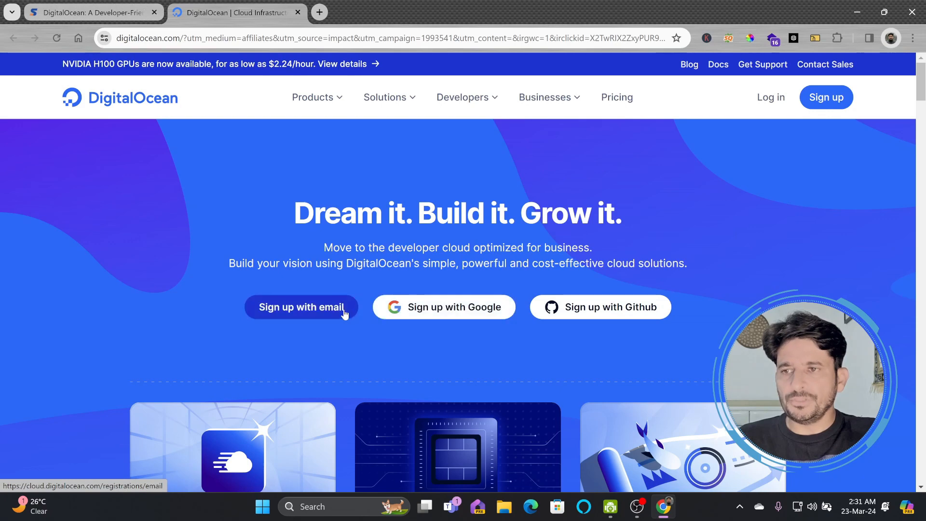
Sign up for DigitalOcean with a Google account and approve the sign-in to digitalocean.com
left_click(477, 317)
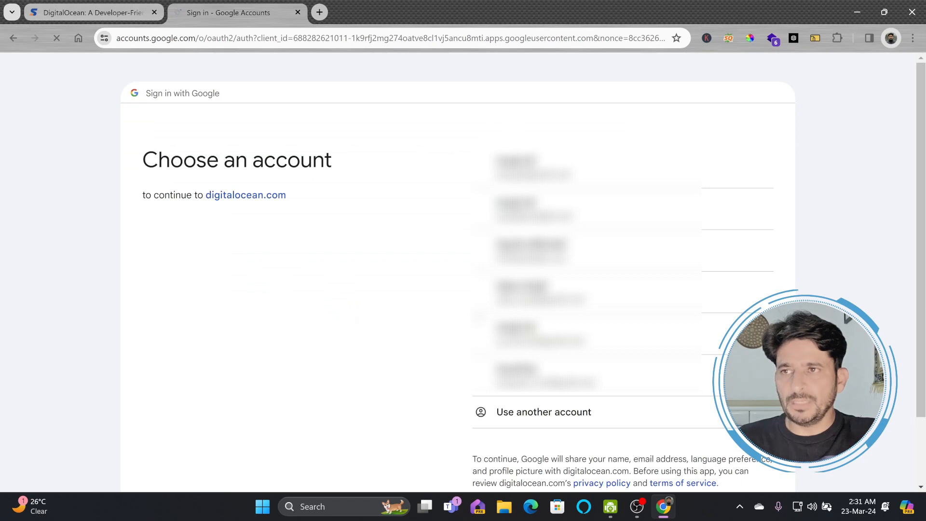
left_click(511, 378)
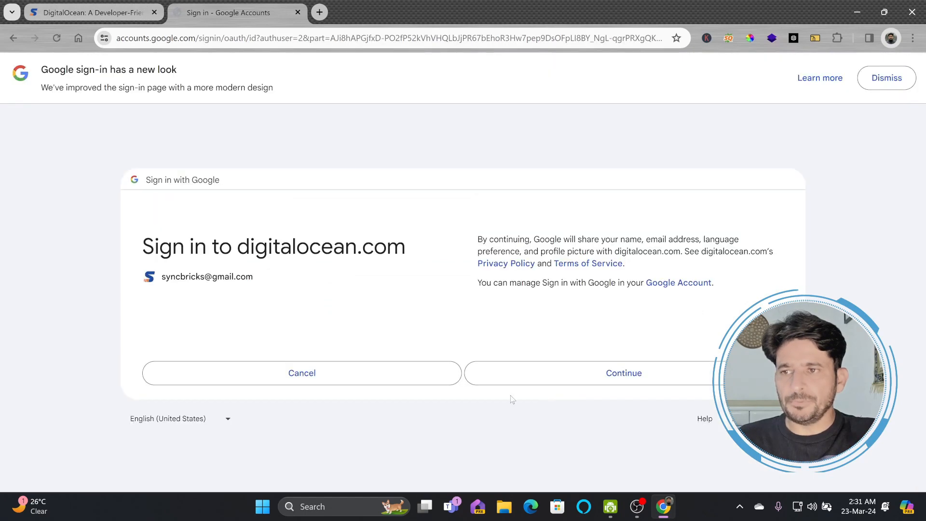
left_click(577, 382)
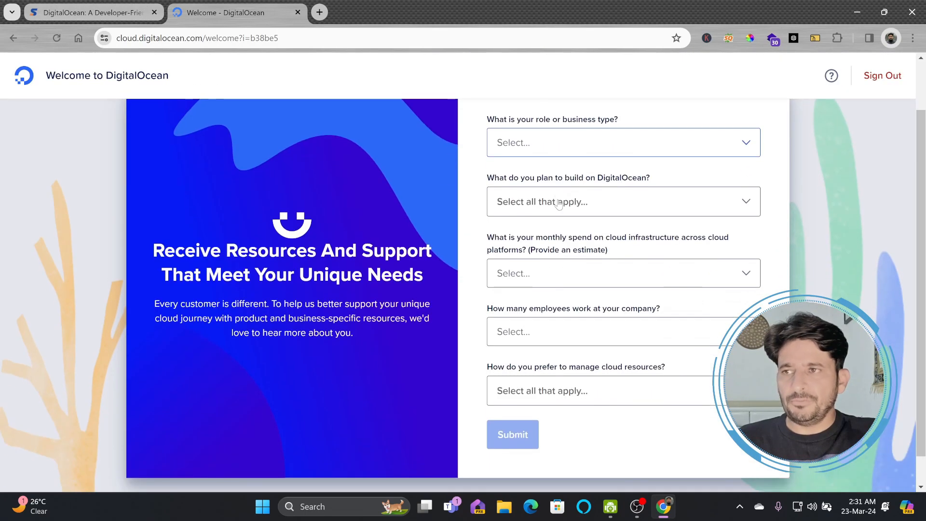
Set the role or business type in the welcome questionnaire to Other
left_click(559, 202)
left_click(571, 228)
left_click(571, 203)
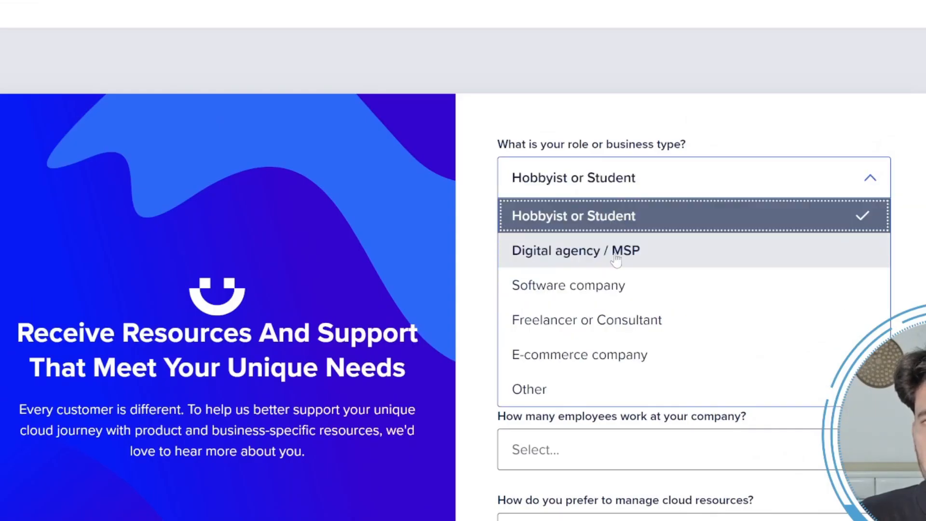
left_click(622, 389)
Choose what to build on DigitalOcean, answer the remaining welcome questions and submit the questionnaire
left_click(664, 262)
scroll(672, 304, "down", 1)
scroll(699, 320, "up", 3)
scroll(673, 387, "down", 2)
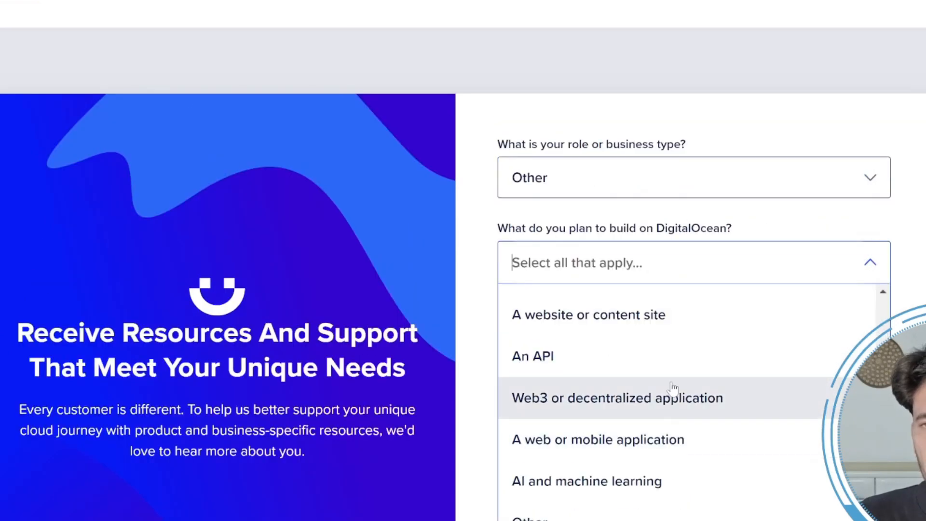
scroll(672, 338, "up", 2)
left_click(672, 252)
left_click(670, 354)
left_click(643, 436)
left_click(593, 508)
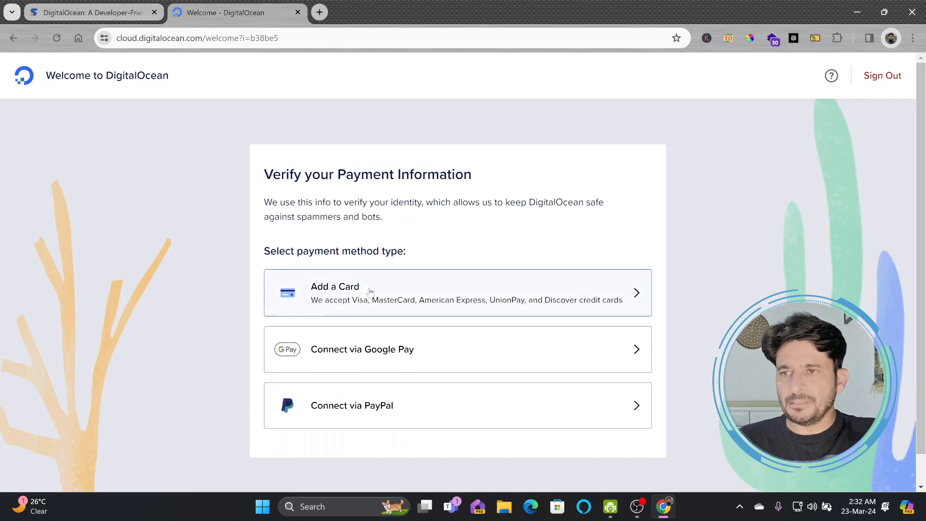
Choose PayPal as the payment method for verifying the account, checking the pre-payment amounts it offers
left_click(367, 405)
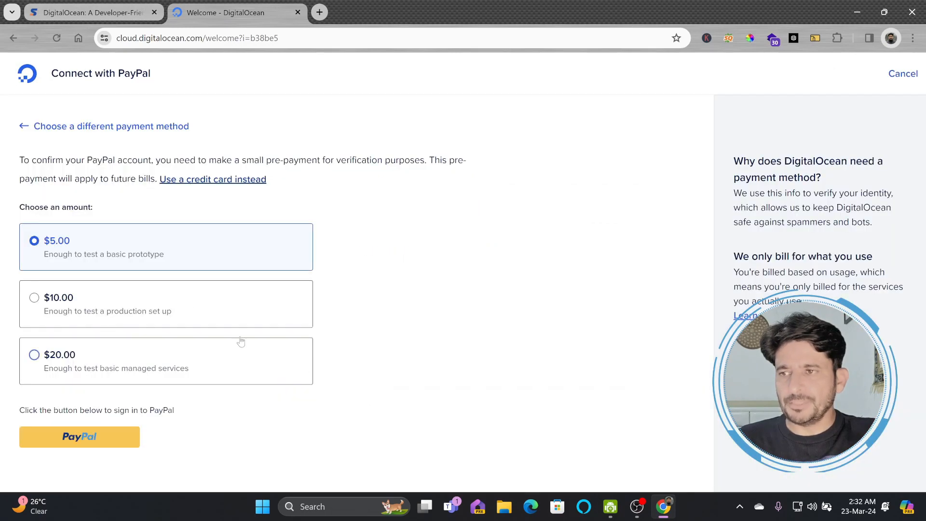
left_click(64, 128)
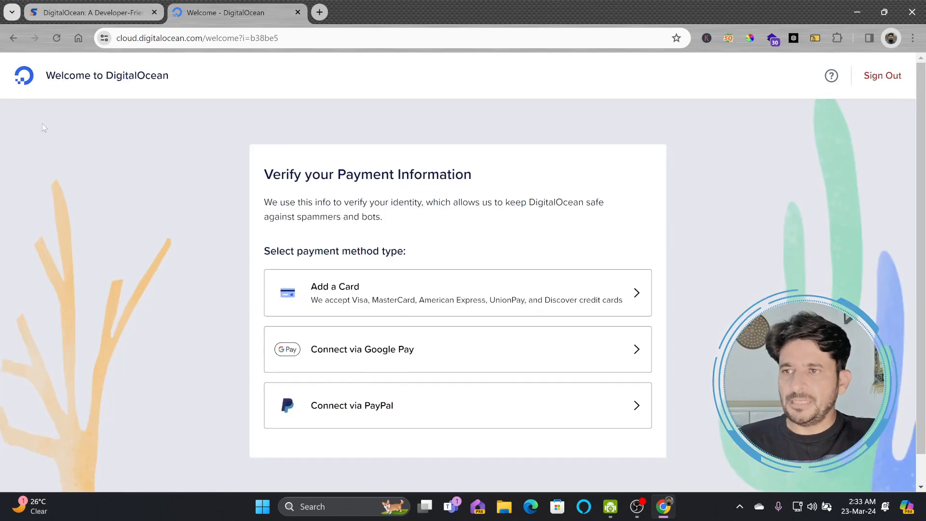
left_click(347, 402)
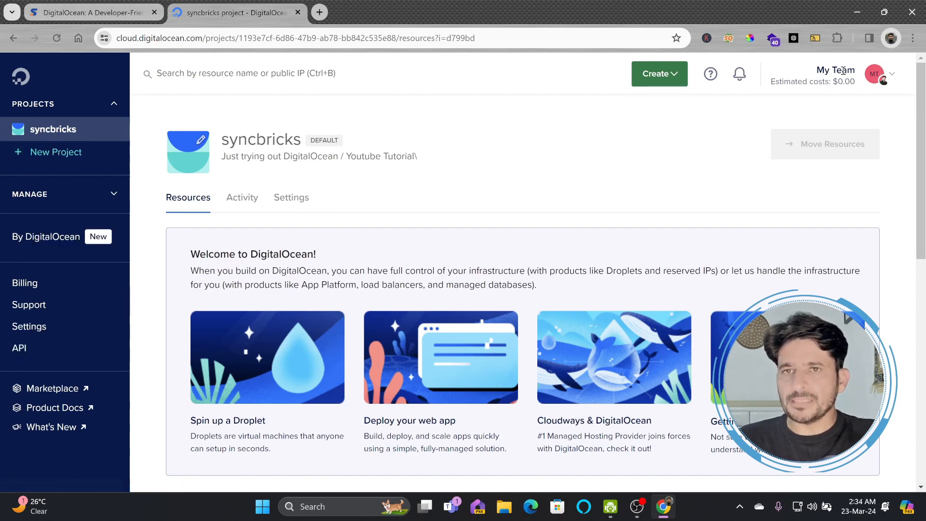
Open the My Account profile and review the name, sign-in method, email subscriptions and teams
left_click(885, 80)
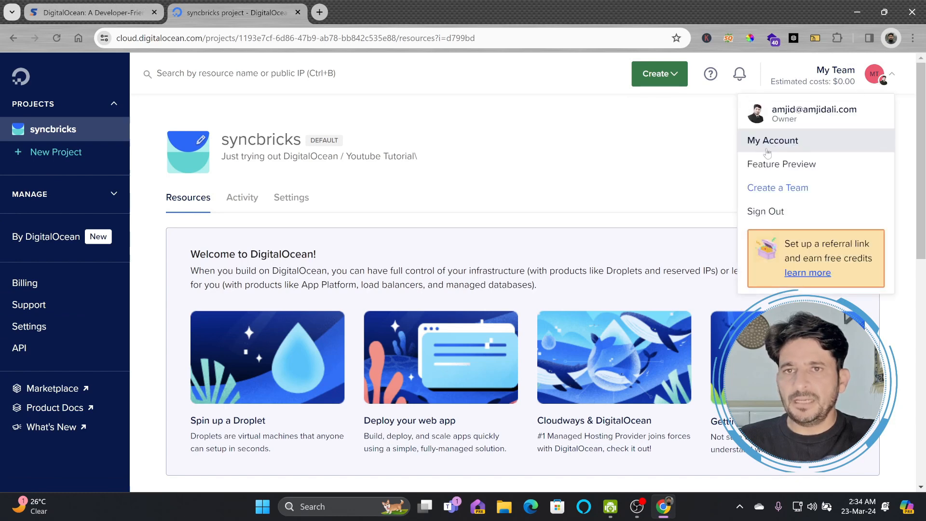
left_click(786, 144)
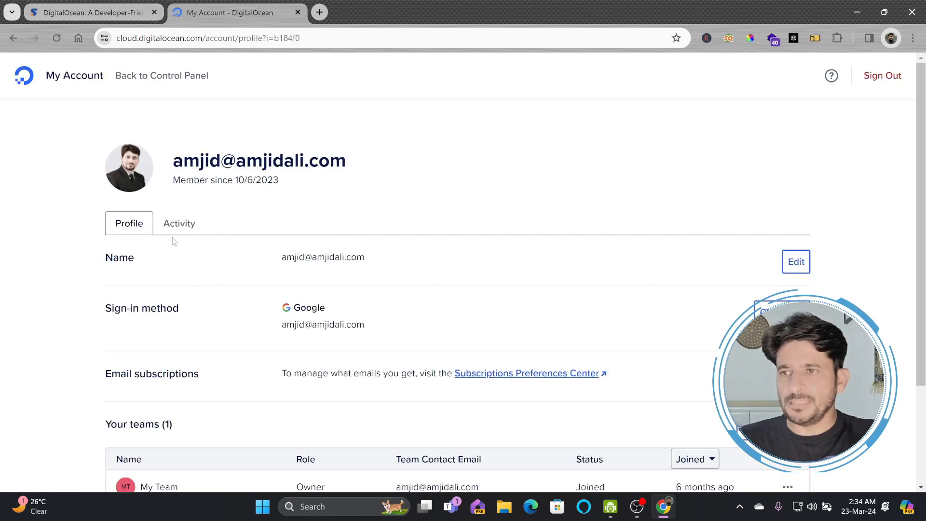
scroll(173, 258, "down", 3)
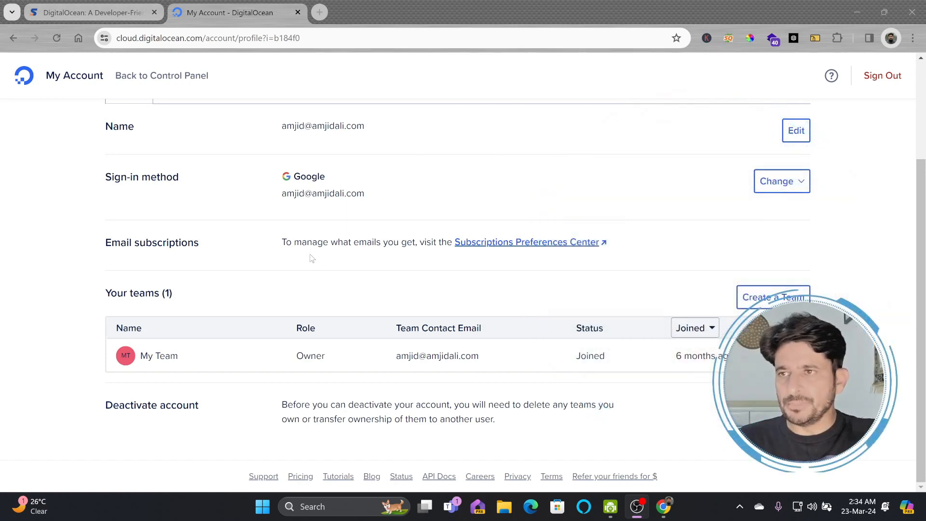
scroll(335, 225, "up", 3)
Return to the control panel and review the kinds of resources that can be created
left_click(137, 78)
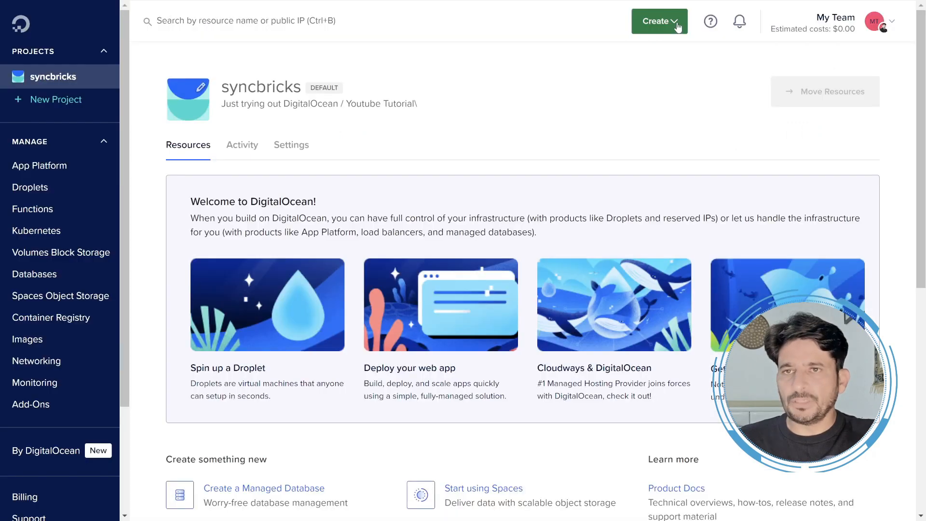
left_click(675, 22)
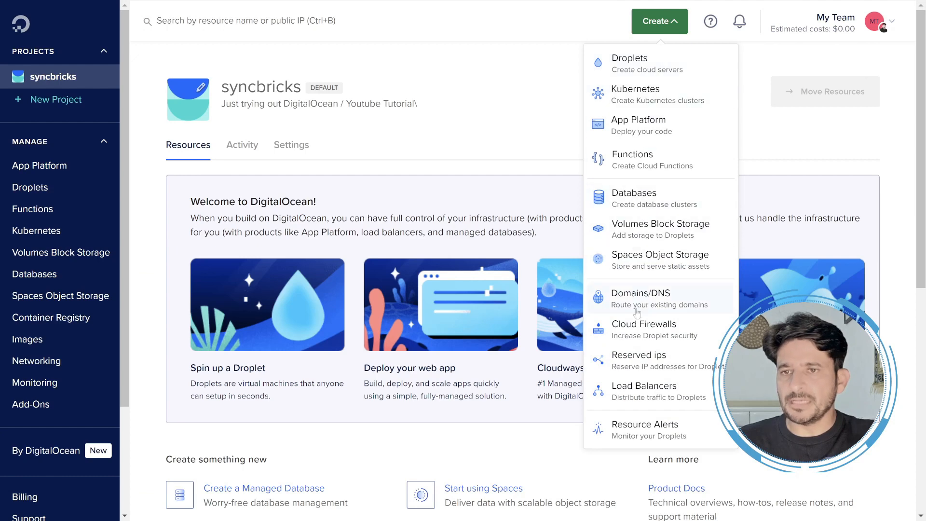
left_click(466, 114)
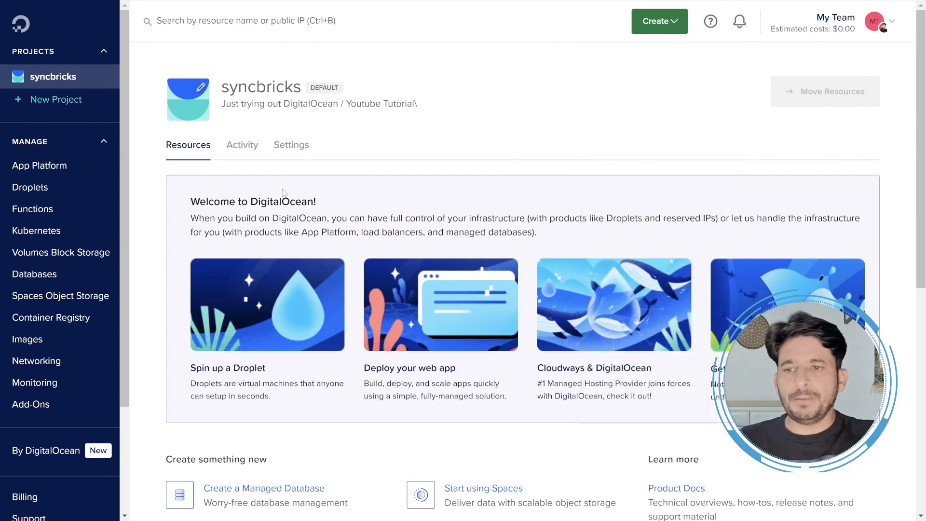
Open the Billing page and examine the estimated due, credits, prepayments, month-to-date summary and payment methods
scroll(101, 420, "down", 3)
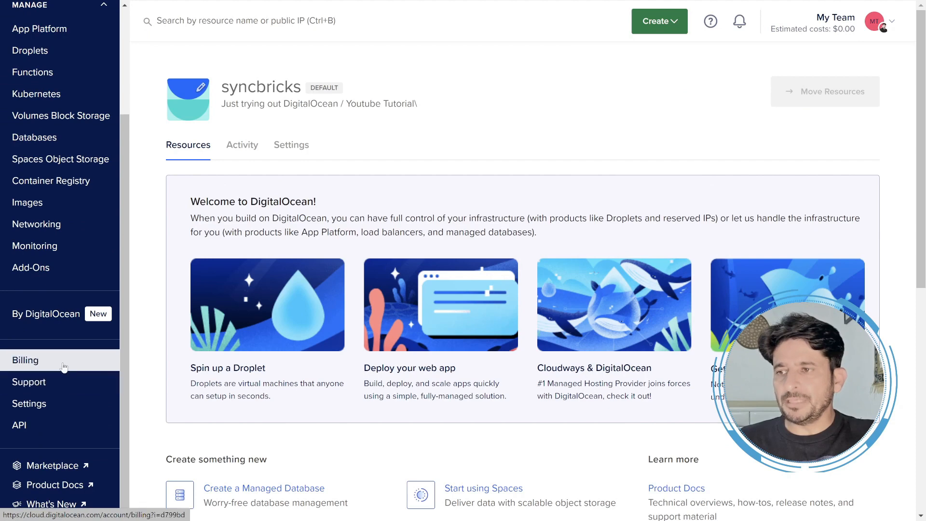
left_click(64, 368)
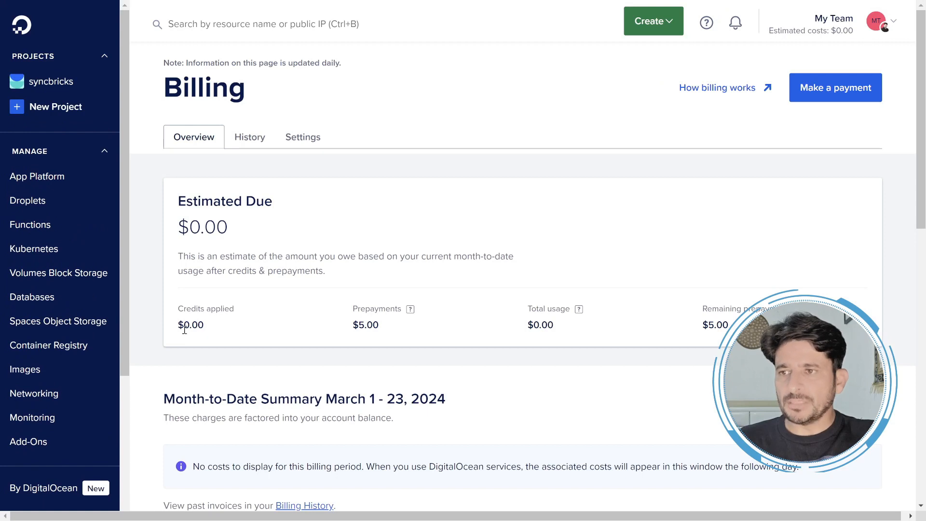
left_click_drag(181, 327, 385, 330)
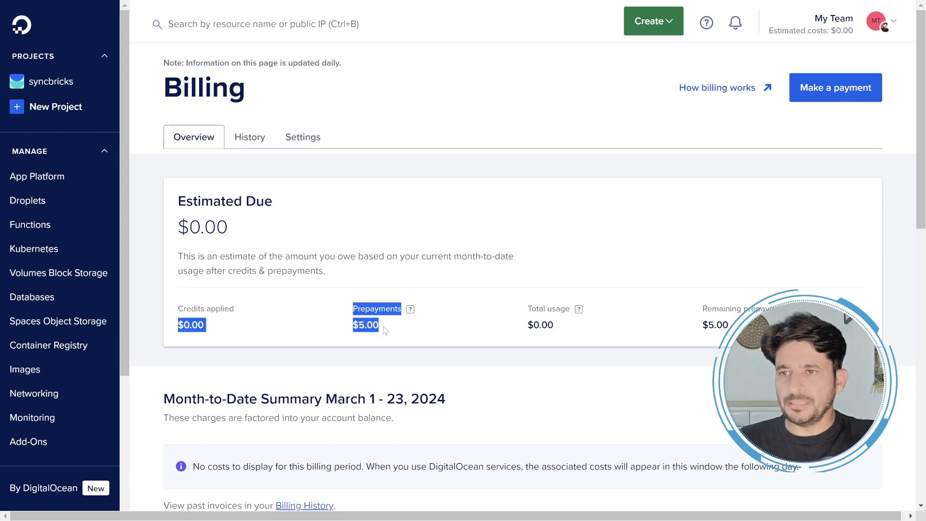
left_click(385, 336)
triple_click(371, 327)
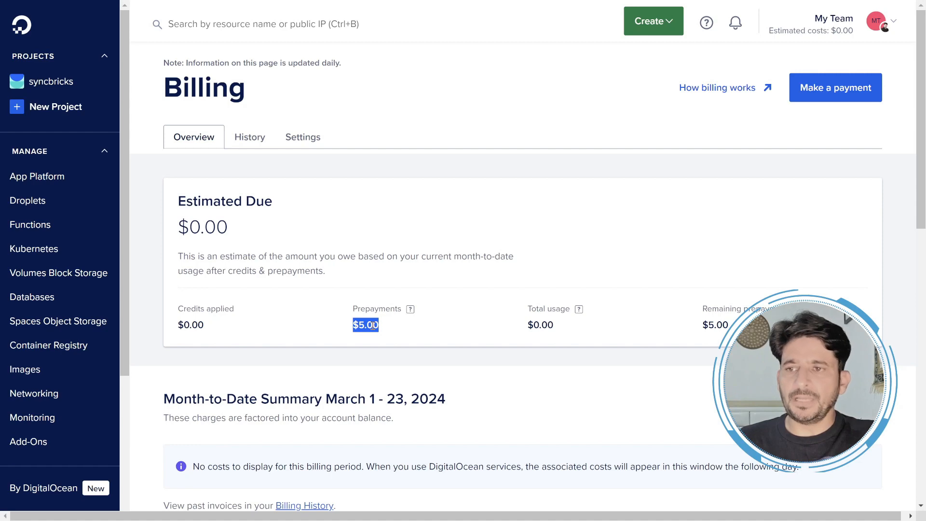
left_click(372, 326)
scroll(372, 325, "down", 3)
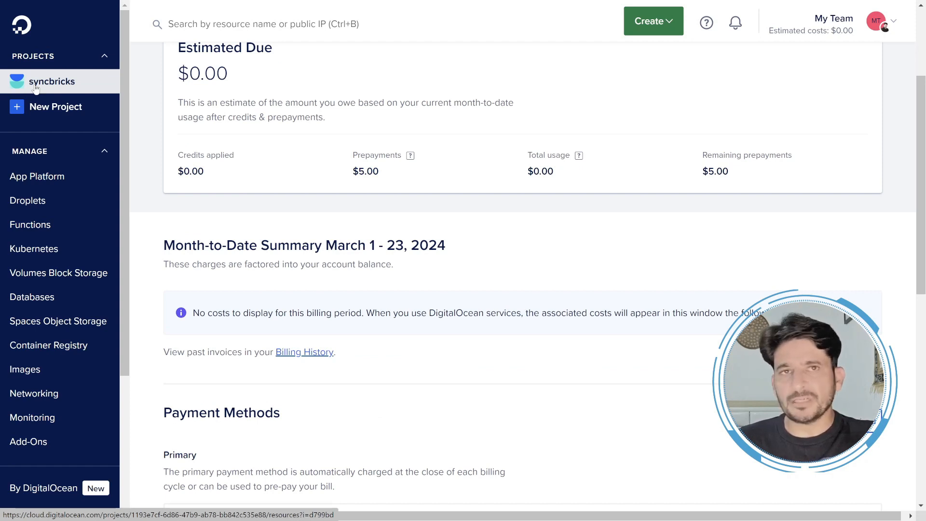
Return to the syncbricks project and review the creation options, Droplet add-ons and learning links on its Resources page
left_click(36, 87)
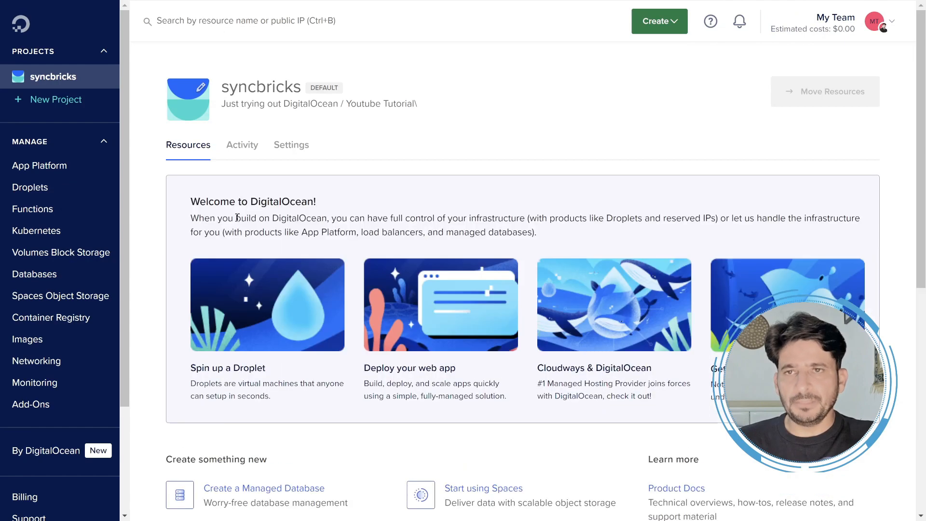
scroll(406, 383, "down", 2)
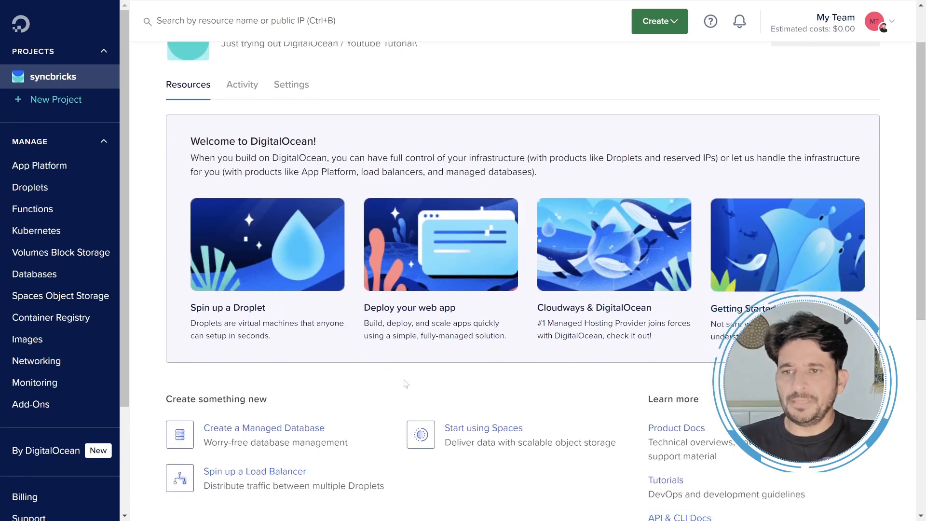
scroll(498, 415, "down", 10)
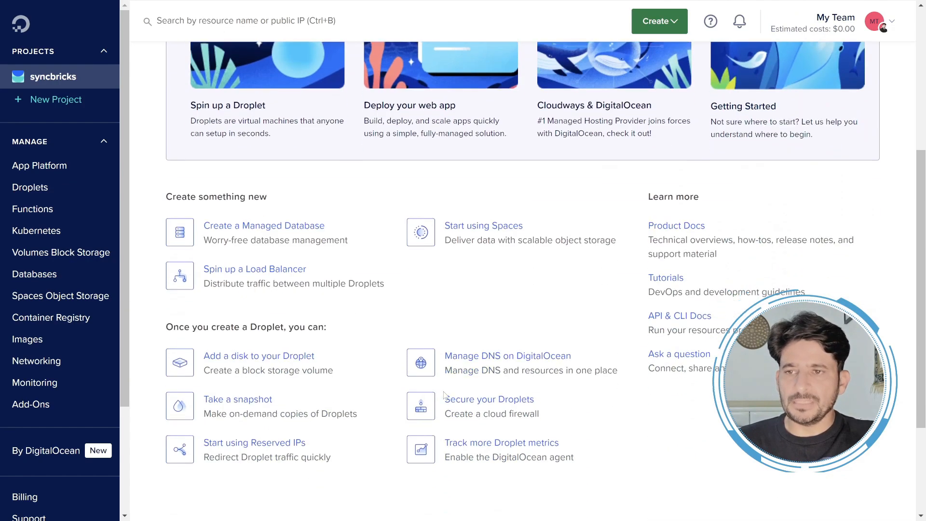
scroll(365, 310, "up", 4)
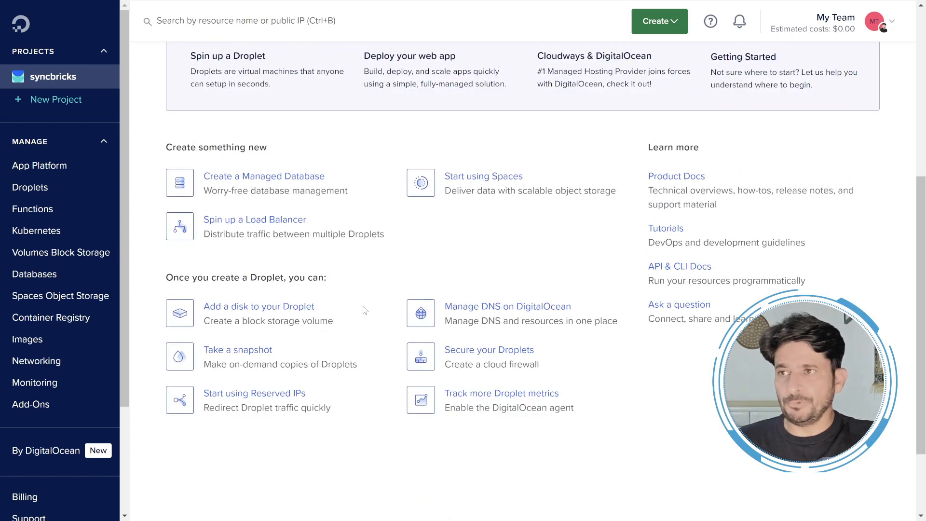
Start a new project named "Syncbricks Tutorial" with the description "This Project is created for the Tutorial"
left_click(47, 107)
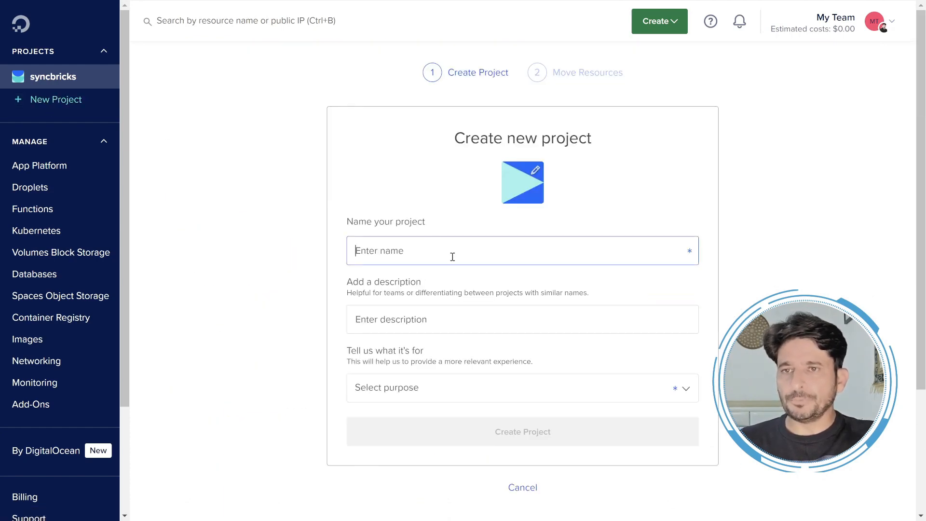
type("Syncbr")
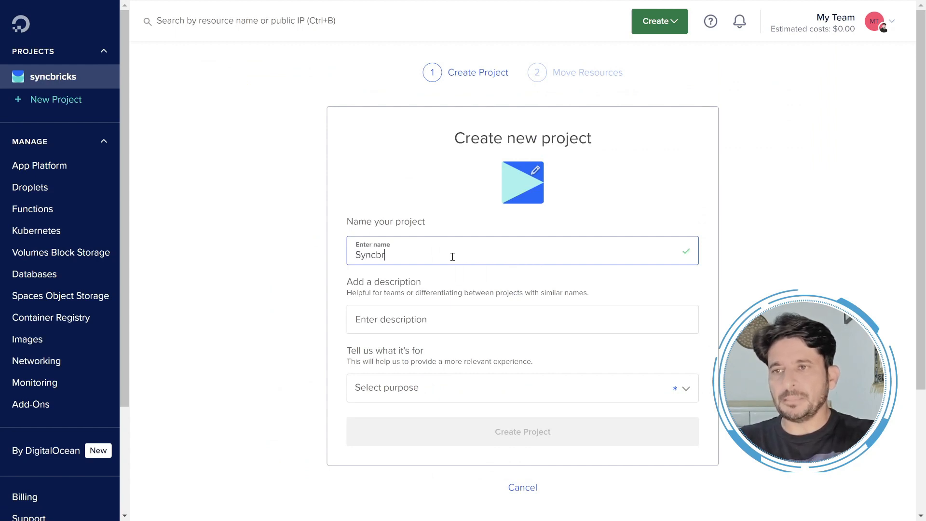
type("icks Tutorial")
key("Tab")
type("This Project is created for the Tutorial")
Create the project with the purpose "Just trying out DigitalOcean" and skip moving existing resources into it
left_click(490, 388)
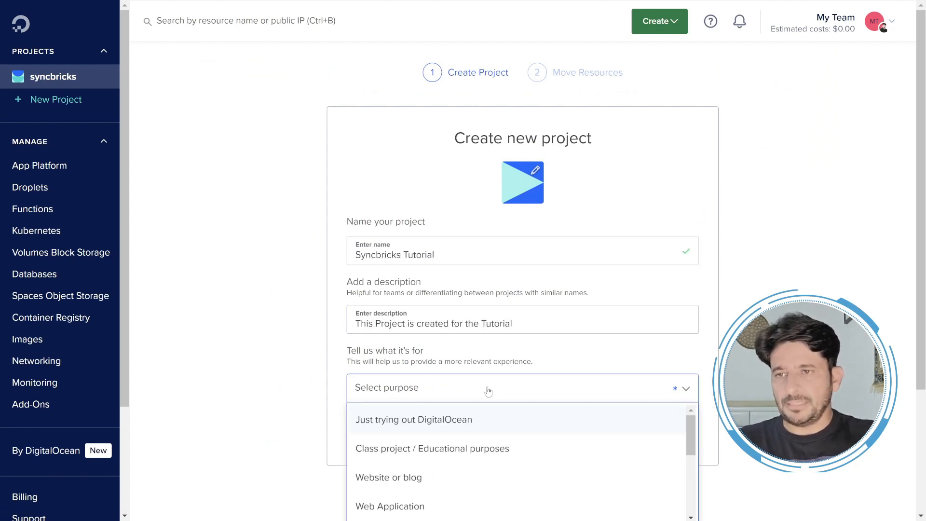
left_click(454, 424)
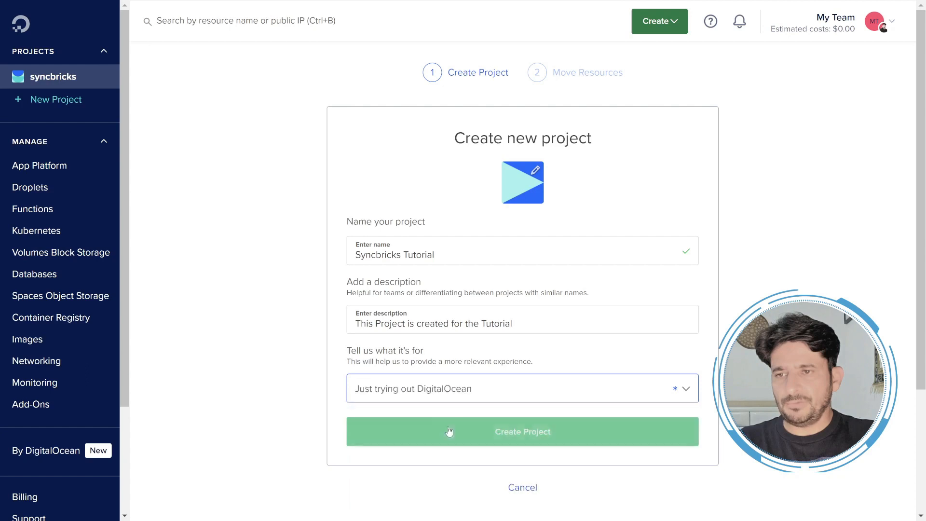
left_click(522, 432)
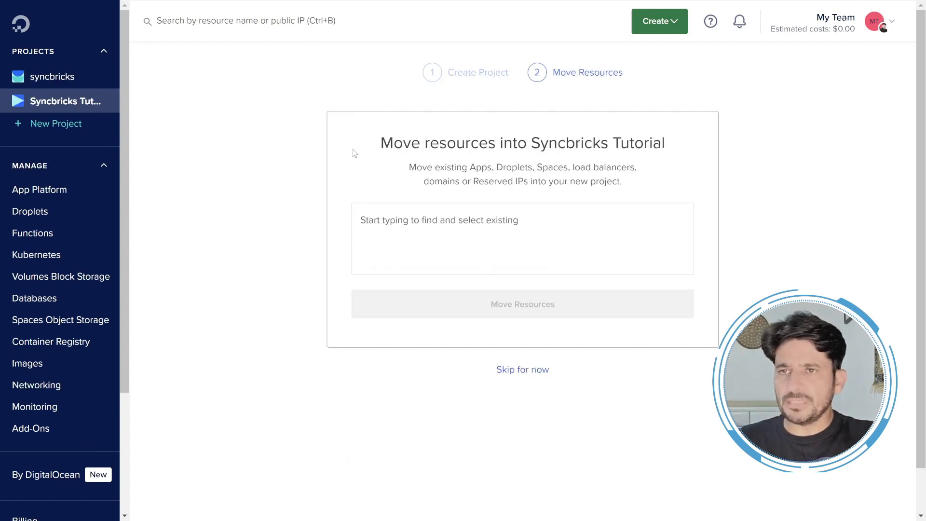
left_click(533, 379)
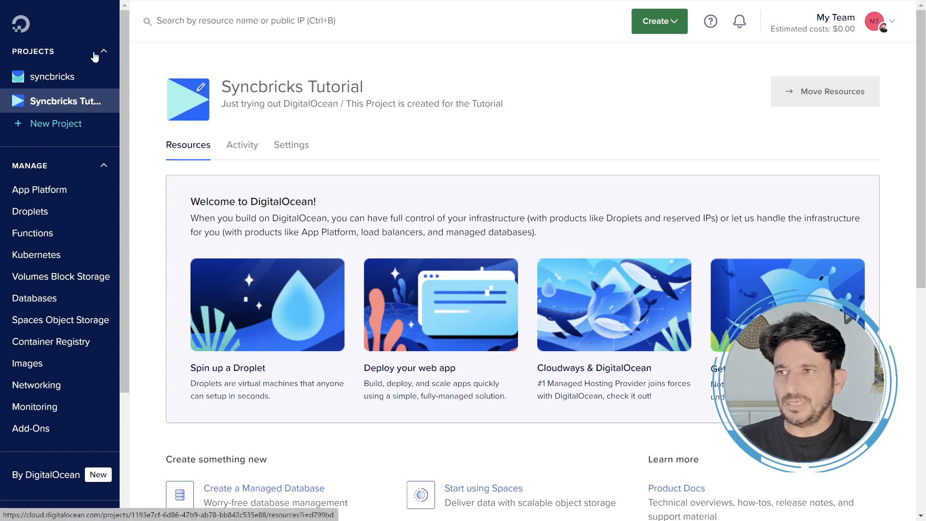
Collapse the project list, then open App Platform and review its pricing plans, regions and deployable sample apps
left_click(67, 54)
scroll(97, 92, "down", 2)
scroll(111, 120, "up", 2)
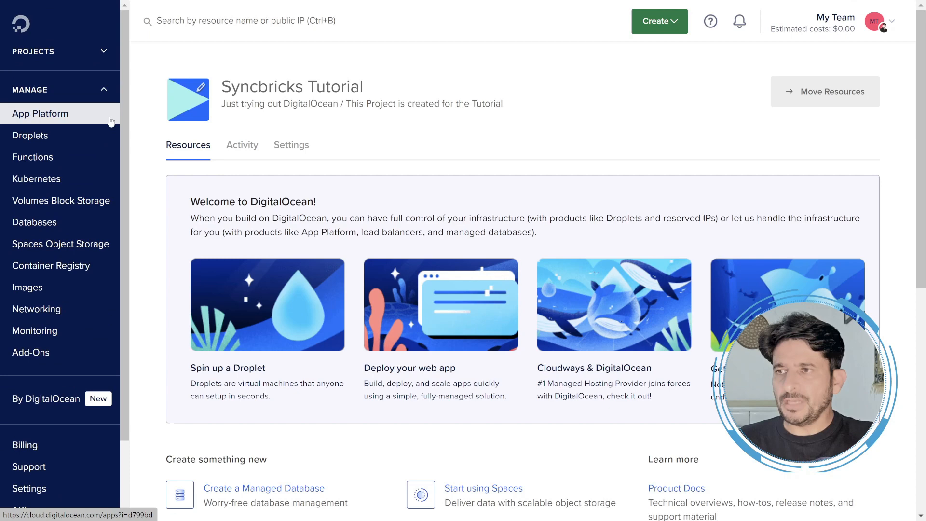
left_click(67, 121)
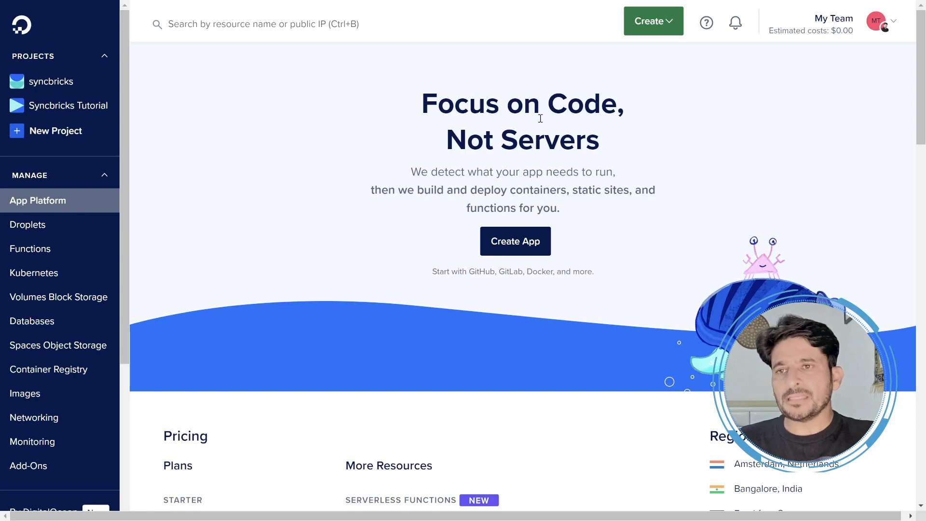
scroll(540, 118, "down", 8)
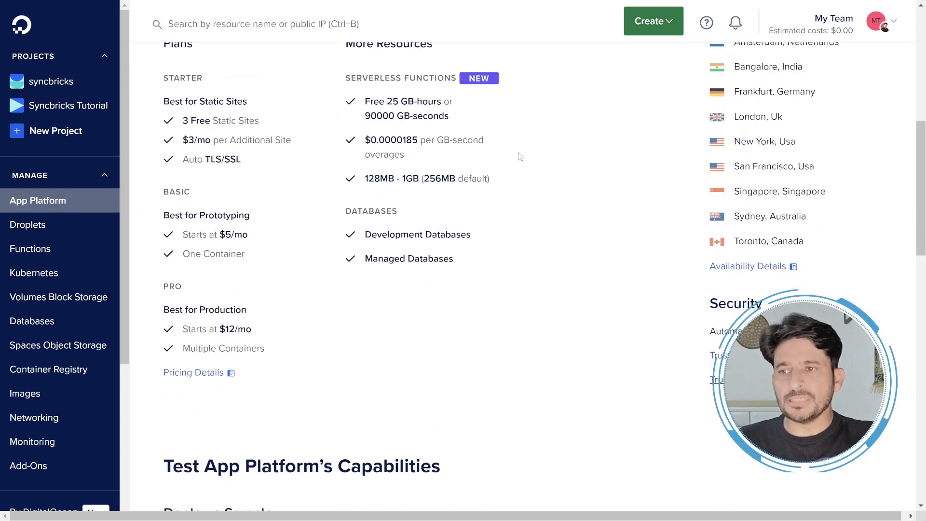
scroll(520, 156, "down", 8)
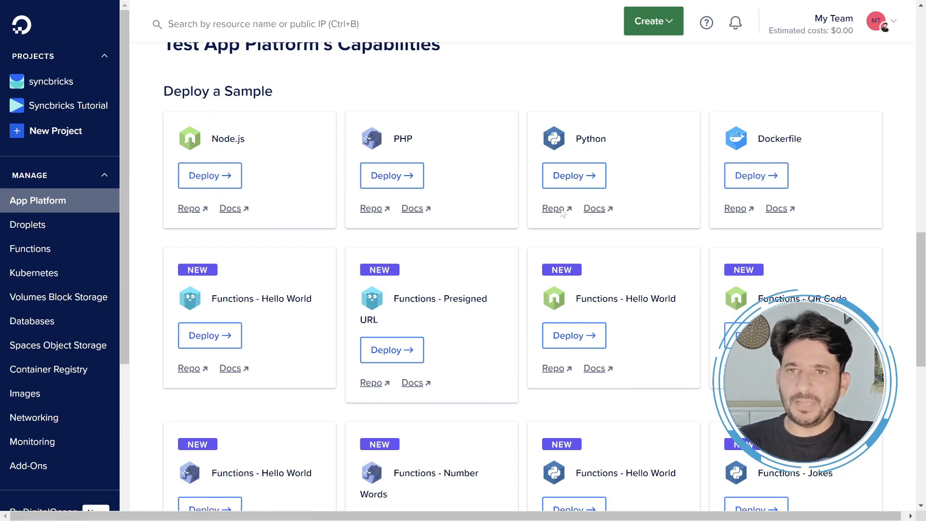
scroll(562, 213, "down", 1)
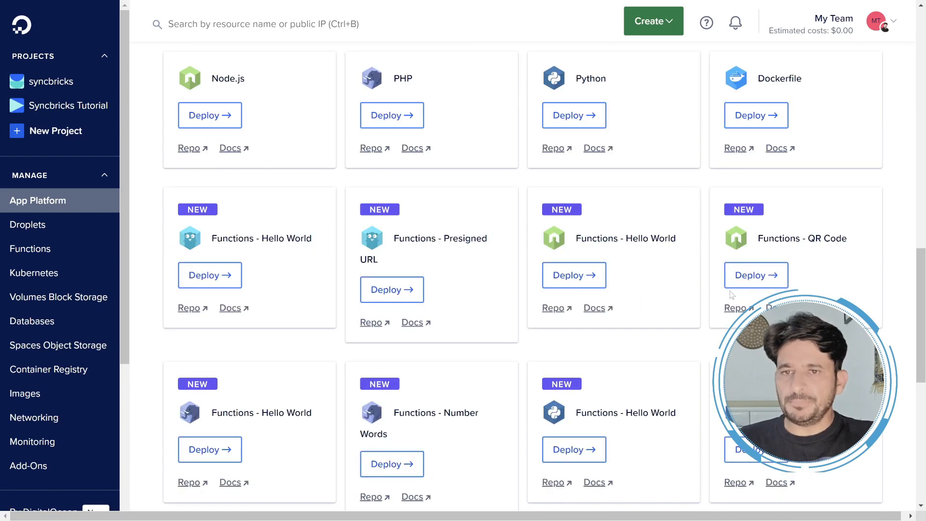
Examine the Functions sample apps and the learning section on the App Platform page, and return to its pricing plans
scroll(593, 294, "down", 2)
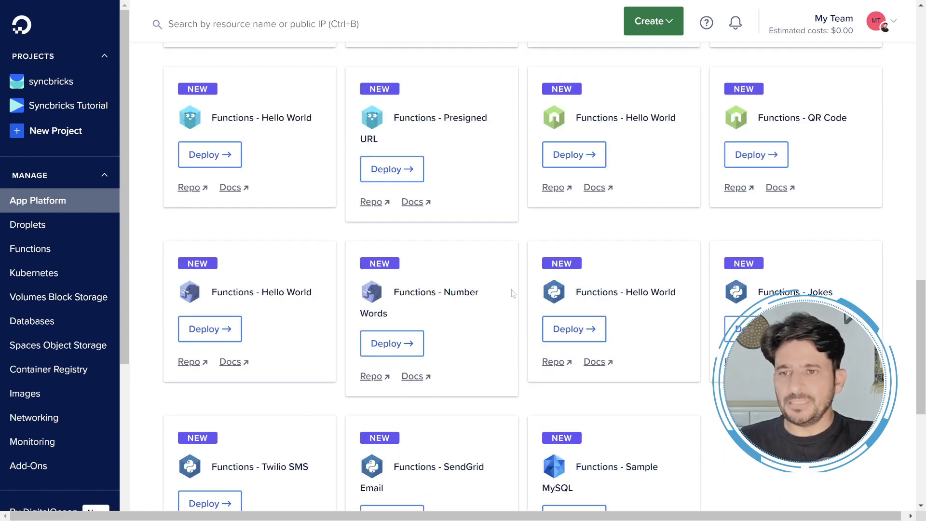
scroll(513, 293, "down", 3)
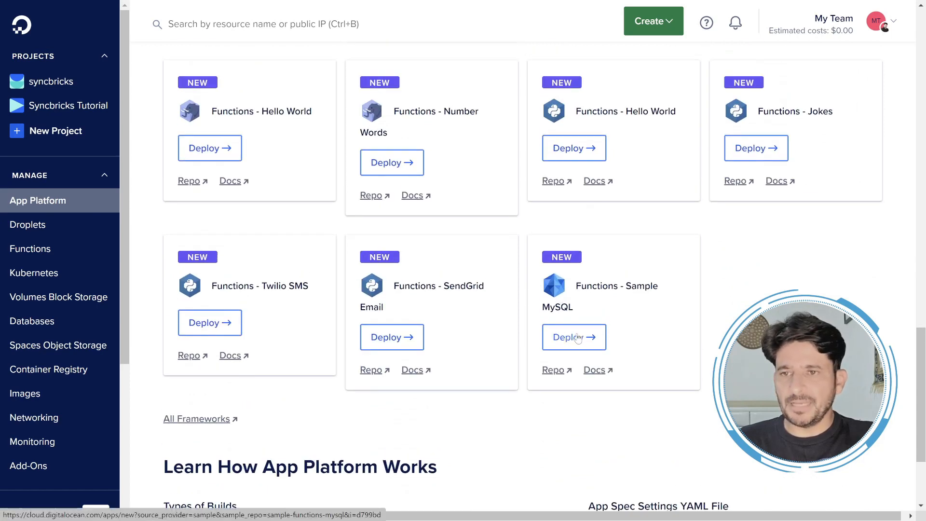
scroll(579, 338, "down", 2)
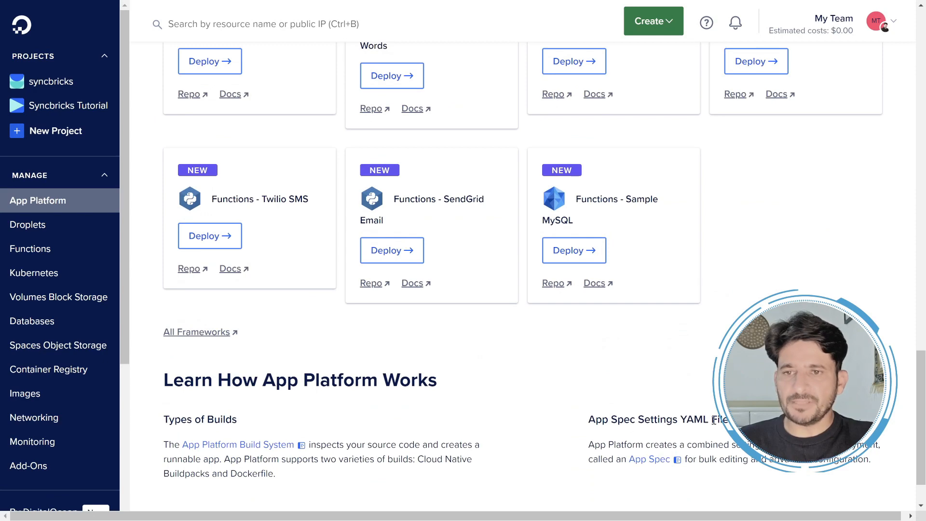
scroll(440, 244, "up", 15)
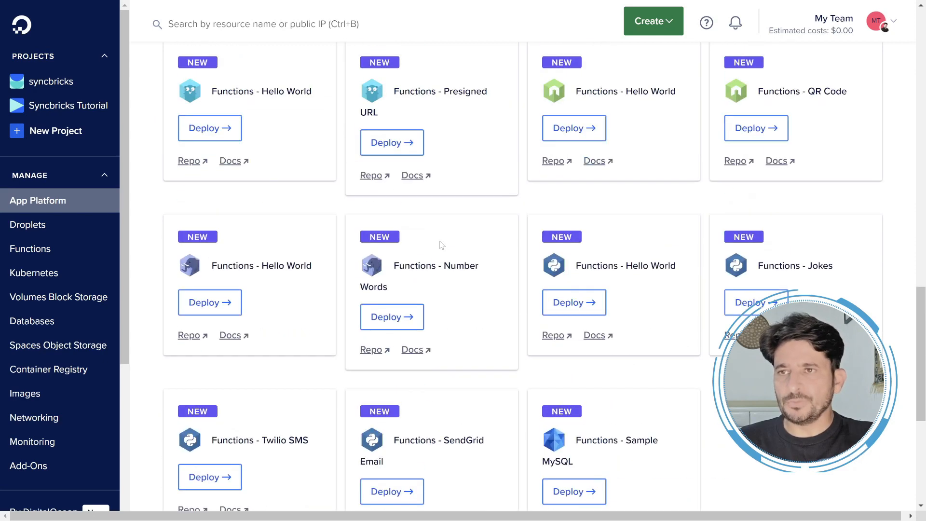
scroll(395, 259, "up", 8)
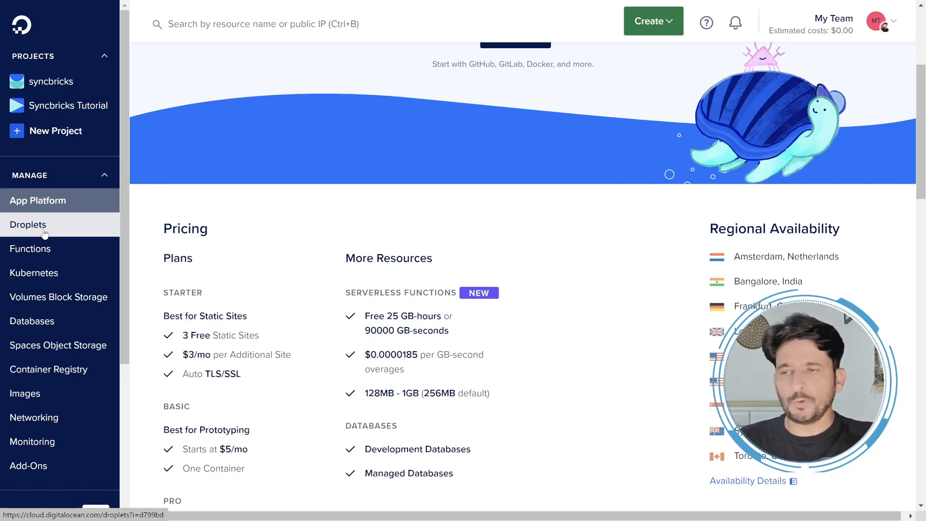
Look through the Droplets overview page and start creating a new Droplet
left_click(44, 233)
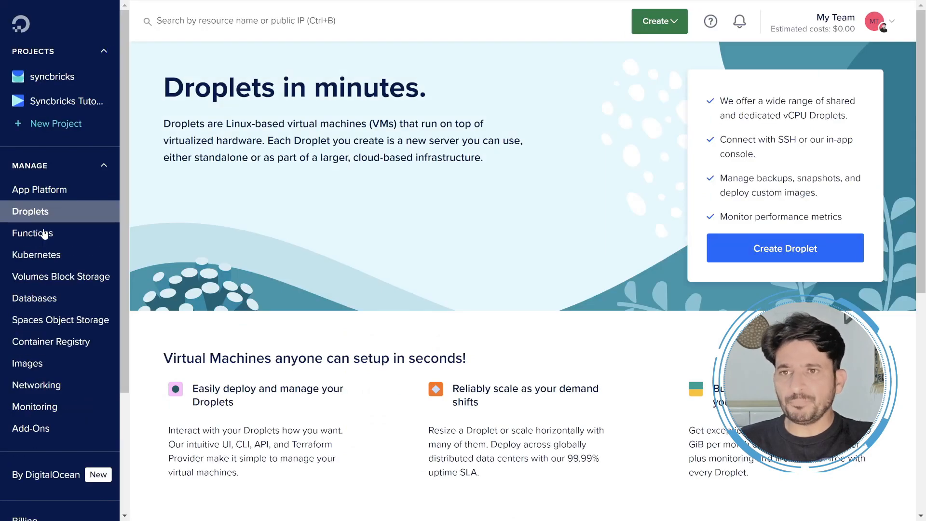
scroll(385, 180, "down", 5)
scroll(386, 180, "down", 4)
scroll(681, 49, "up", 8)
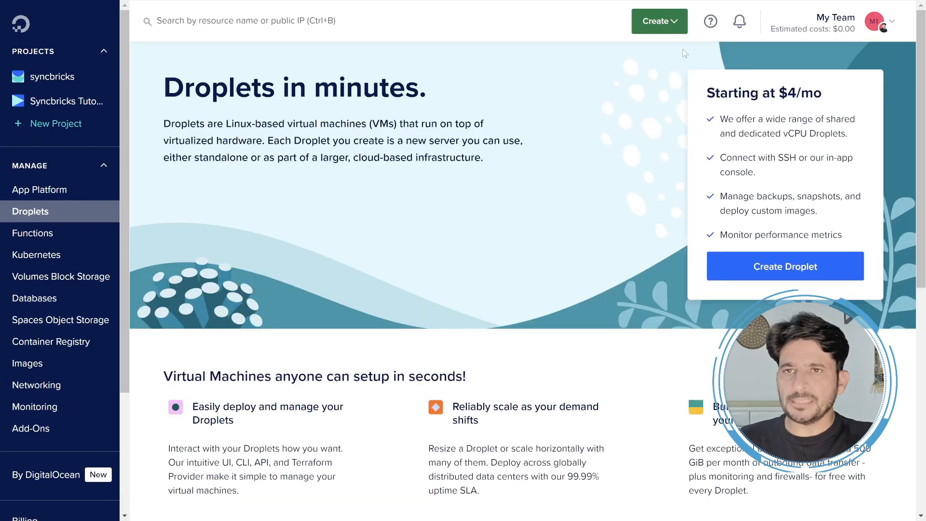
left_click(675, 28)
left_click(701, 67)
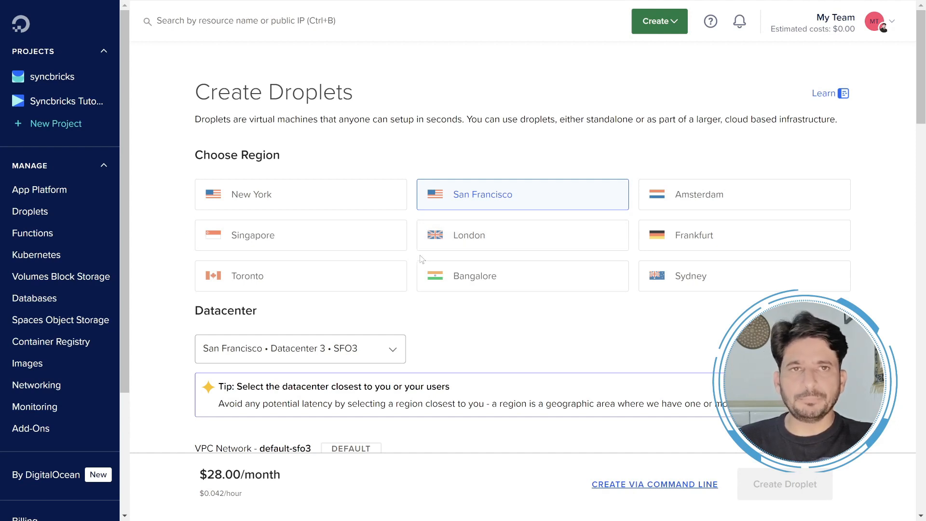
Set the Droplet's Ubuntu image version to 22.04 (LTS) x64
scroll(284, 265, "down", 5)
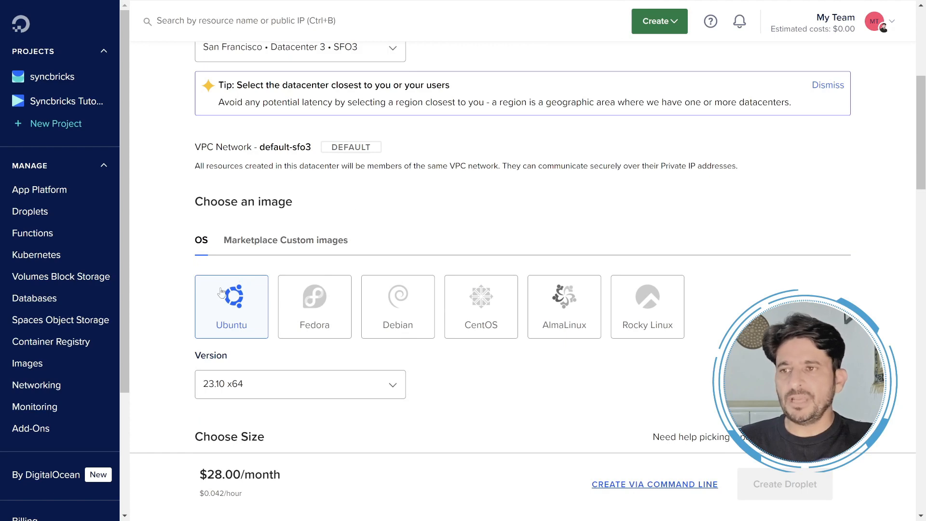
scroll(280, 309, "down", 2)
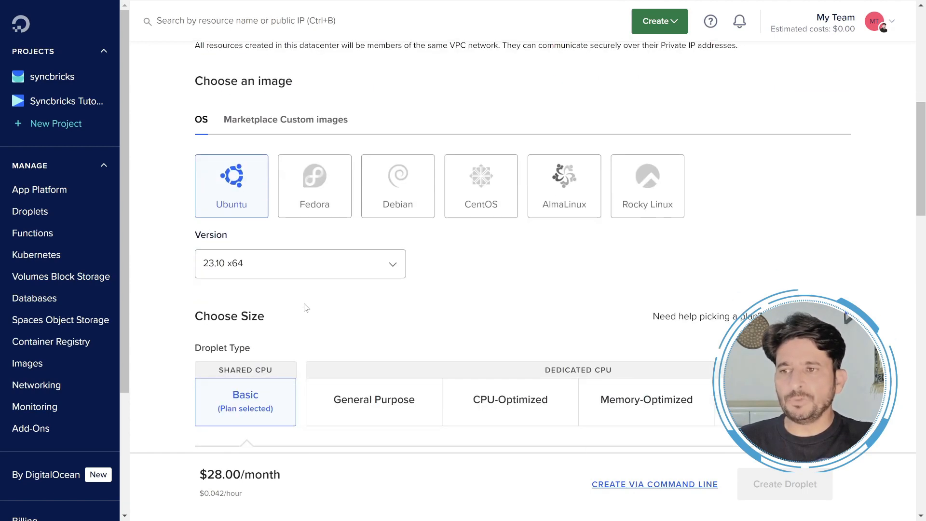
left_click(312, 270)
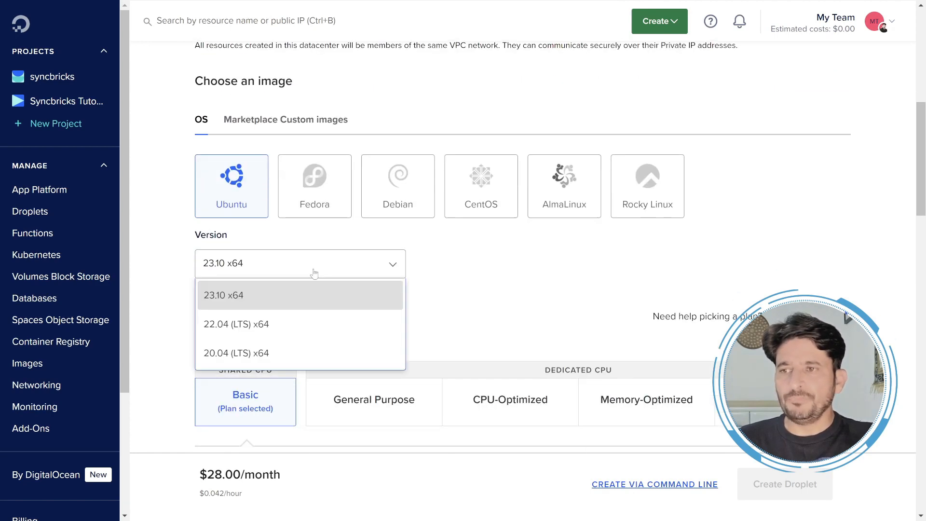
left_click(233, 331)
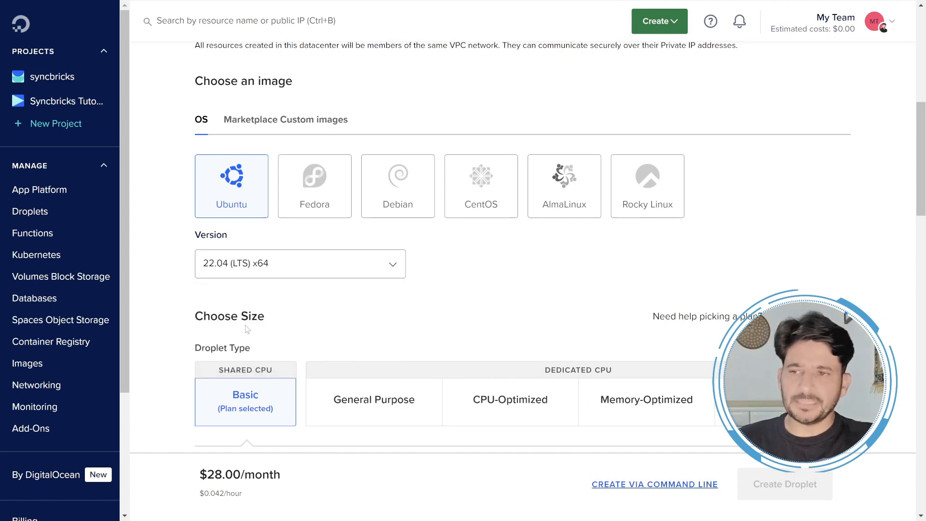
Choose the Regular SSD CPU option and the $12/mo plan with 2 GB, 1 CPU and 50 GB SSD for the Basic Droplet
scroll(326, 306, "down", 5)
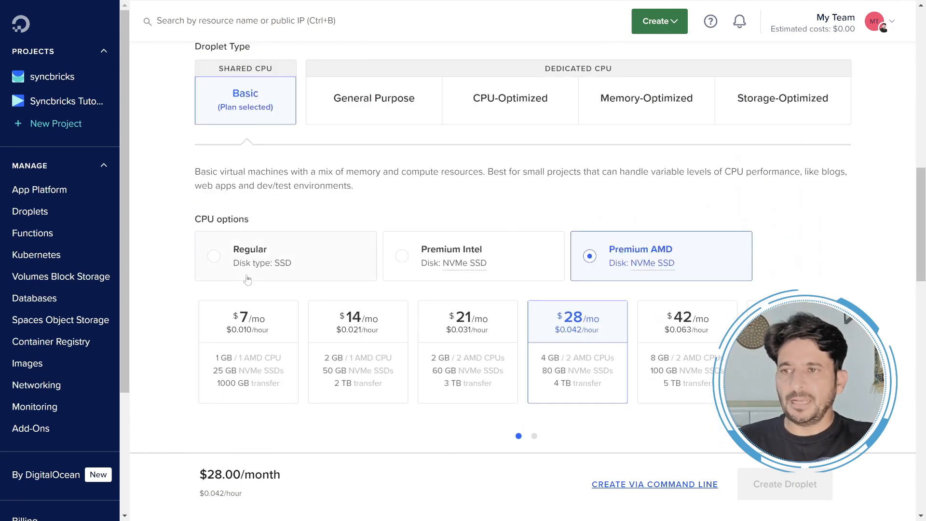
left_click(214, 256)
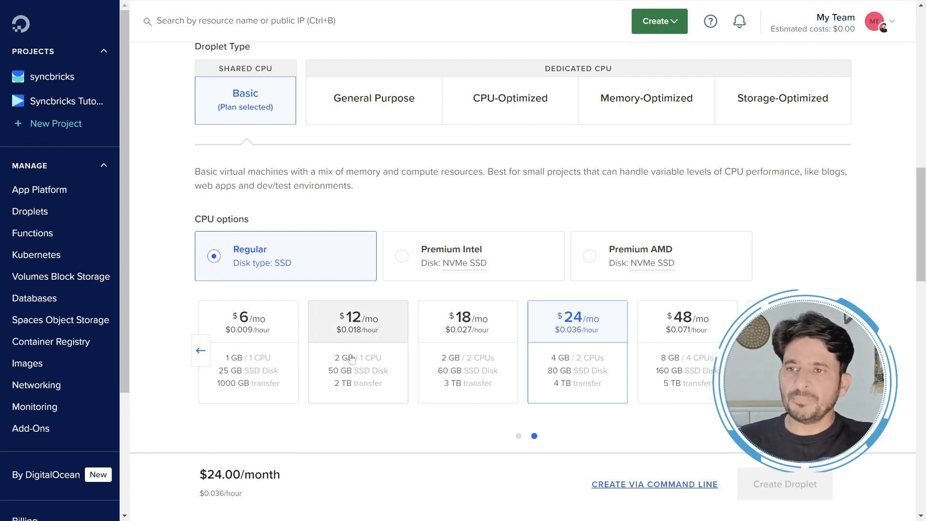
left_click(365, 340)
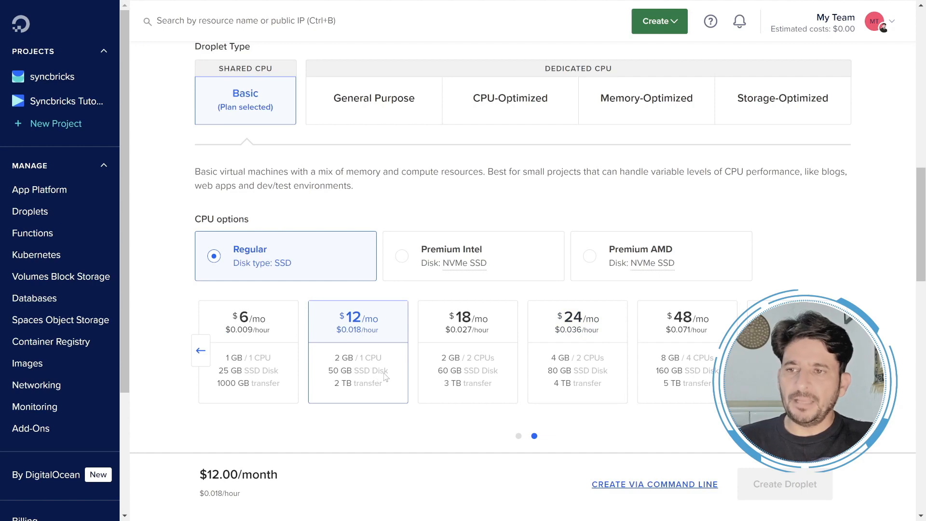
Review the Basic plans, additional storage and backup sections, then highlight the Dedicated CPU heading among the Droplet types
scroll(365, 342, "down", 2)
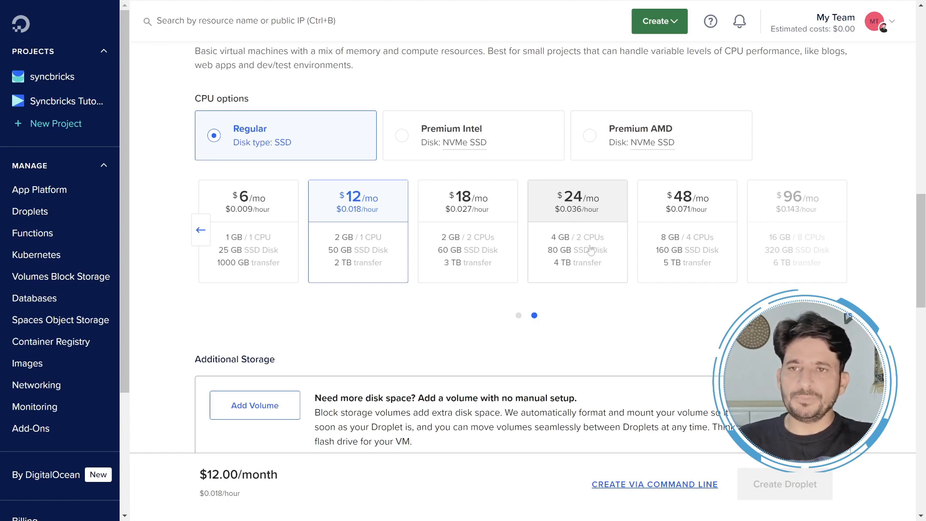
scroll(311, 272, "up", 4)
scroll(312, 272, "down", 8)
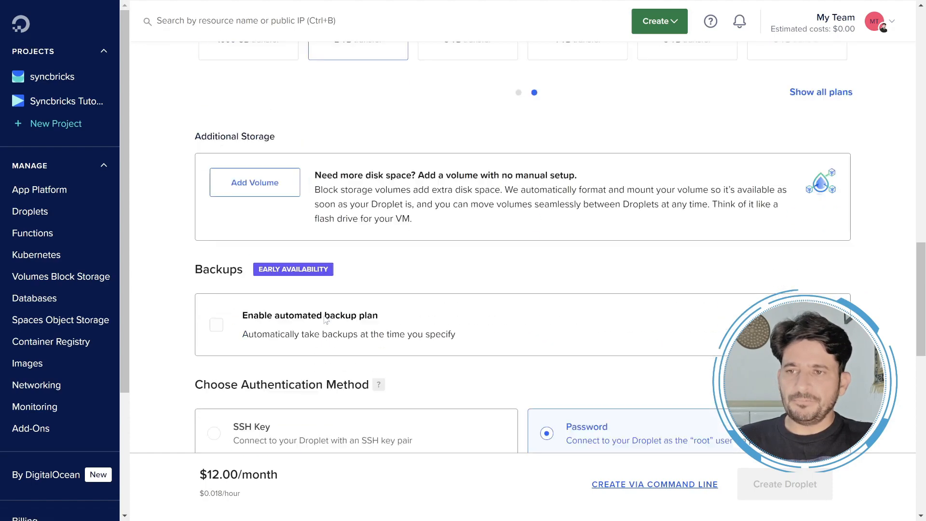
scroll(290, 211, "up", 10)
scroll(289, 211, "up", 3)
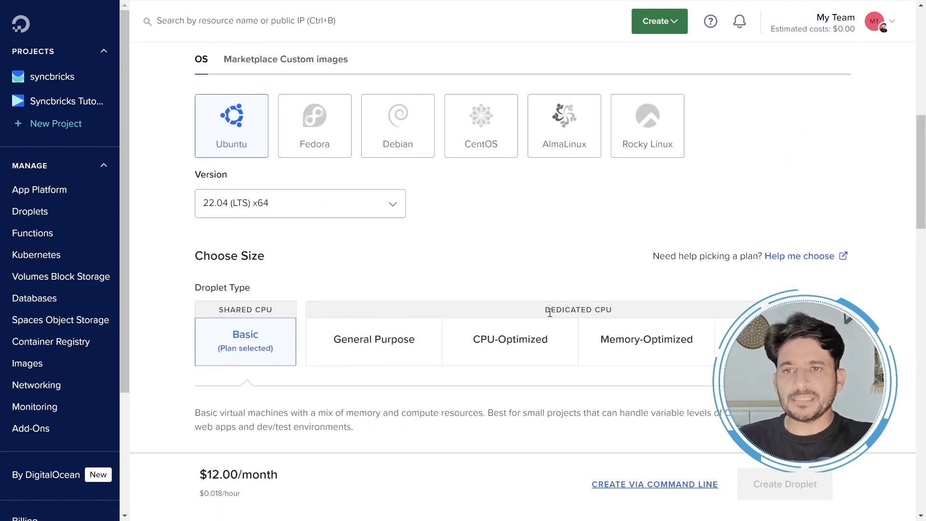
left_click_drag(549, 312, 601, 313)
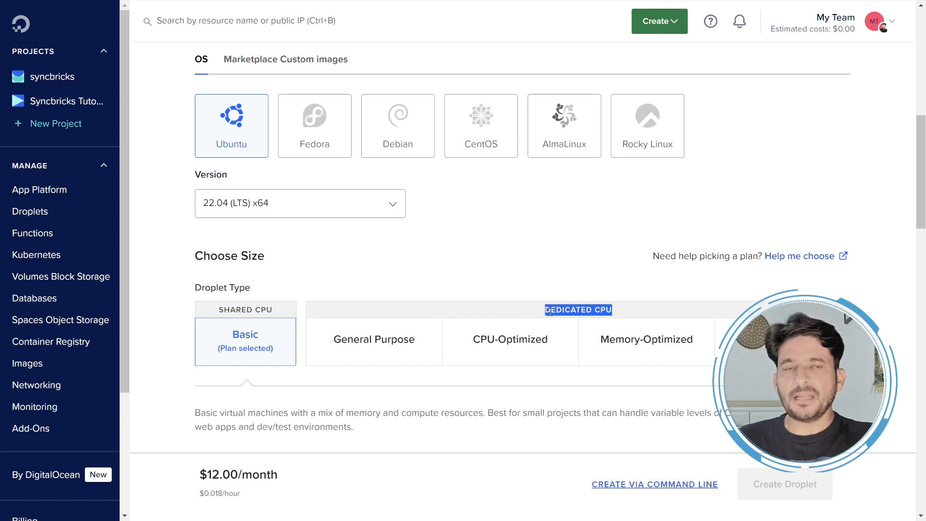
Show the General Purpose Droplet plans and compare their prices and the 1x SSD and 2x SSD disk options
scroll(400, 340, "down", 3)
left_click(371, 222)
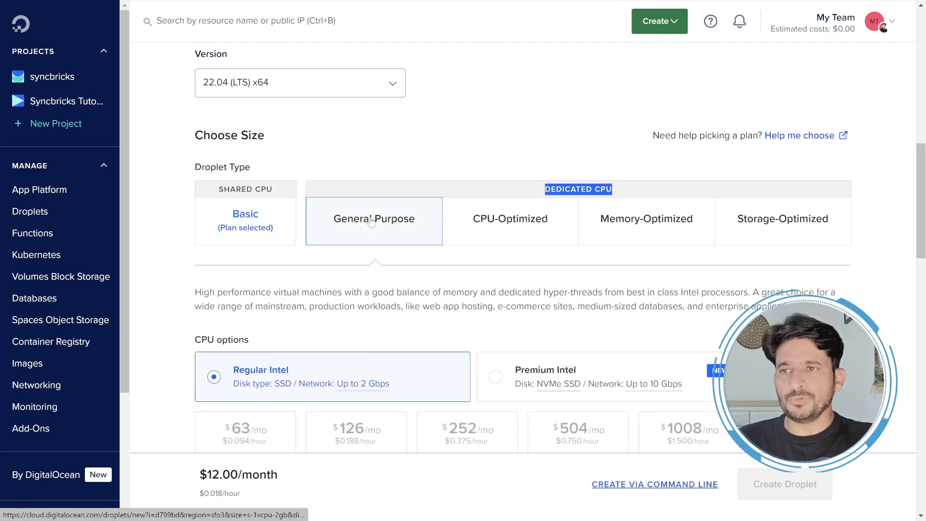
scroll(319, 280, "down", 7)
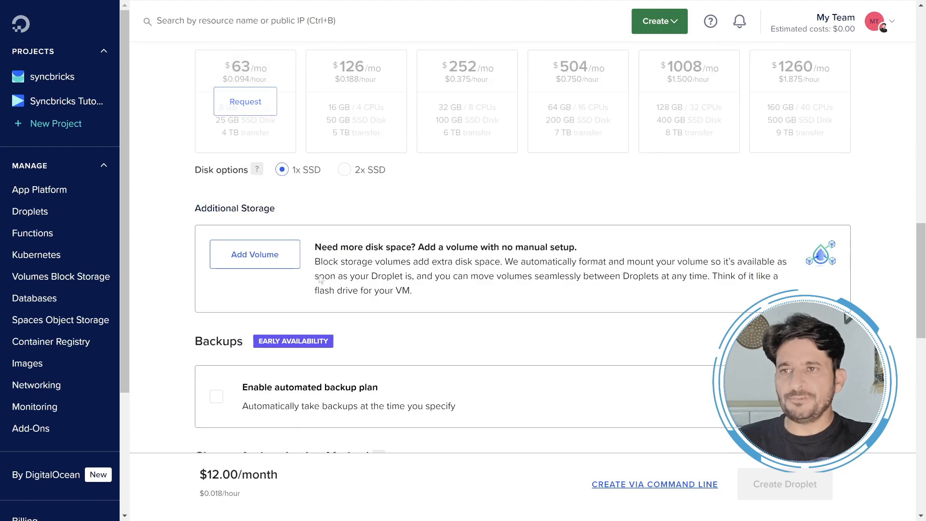
scroll(320, 279, "up", 3)
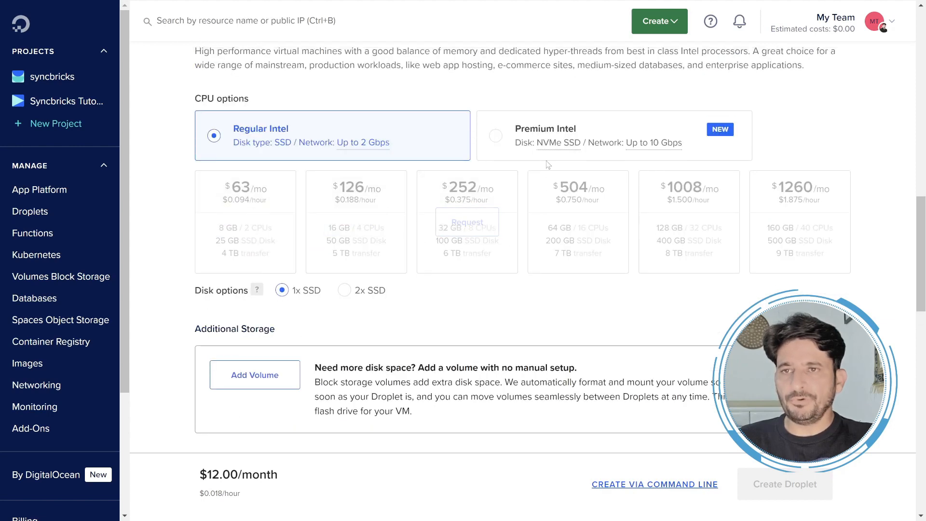
left_click(349, 291)
left_click(311, 292)
Enable the automated backup plan with Daily Backups for the Droplet, and review the monthly price and authentication methods
scroll(356, 303, "down", 6)
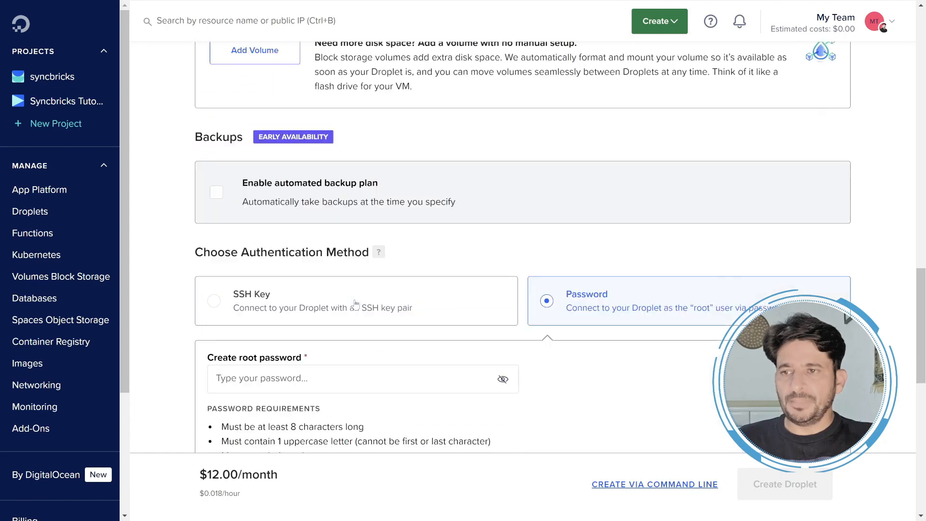
scroll(355, 304, "down", 5)
scroll(338, 338, "up", 15)
scroll(311, 406, "down", 5)
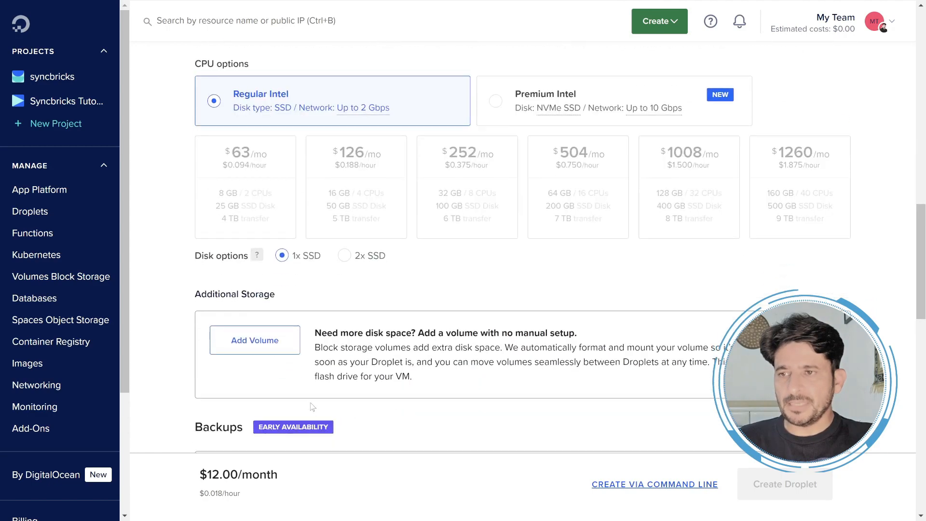
scroll(308, 395, "down", 2)
scroll(282, 282, "down", 3)
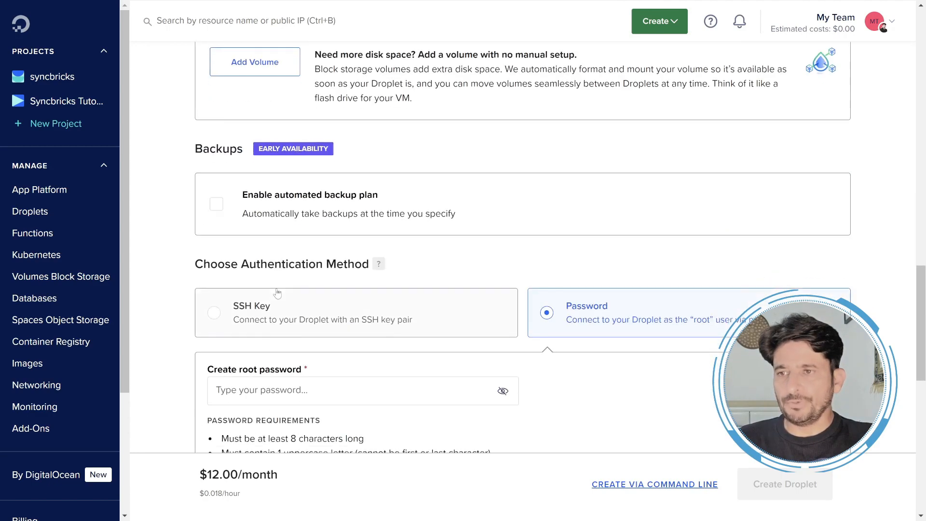
left_click(218, 203)
scroll(261, 270, "down", 1)
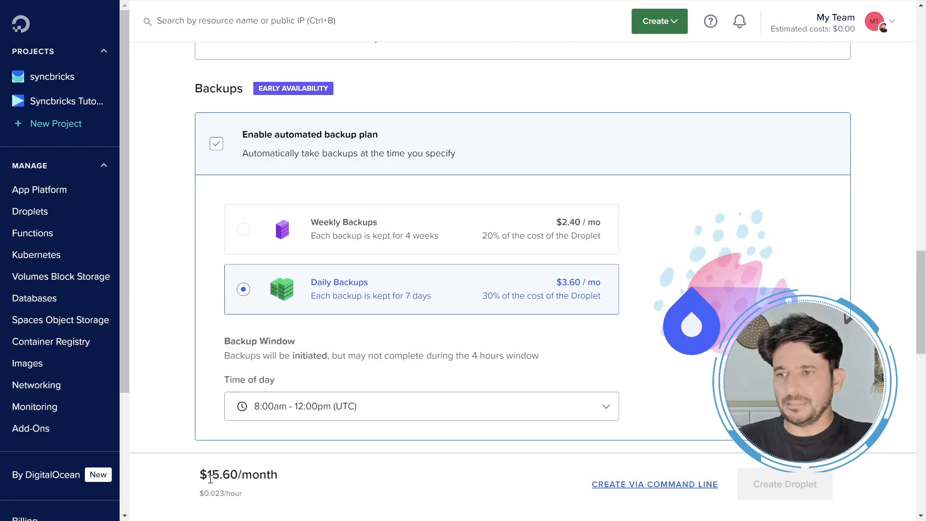
left_click_drag(210, 478, 289, 476)
left_click(322, 297)
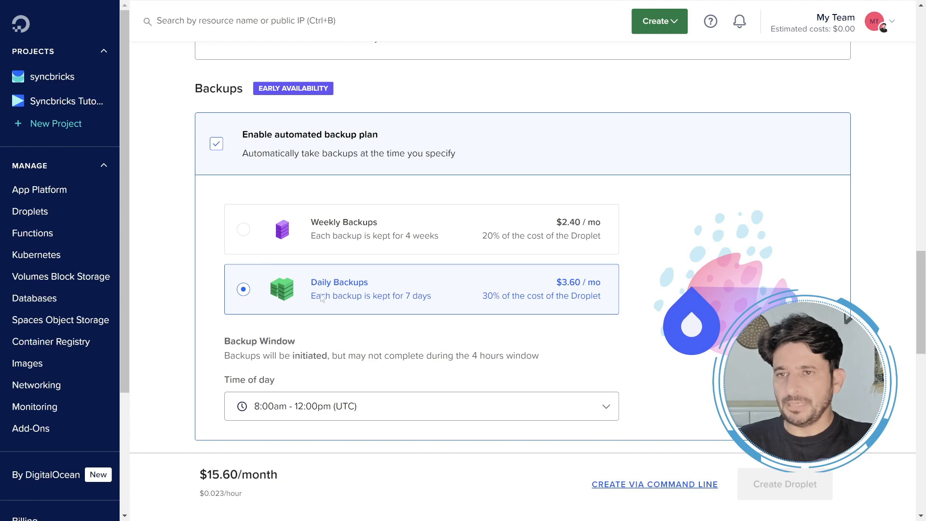
scroll(322, 297, "down", 5)
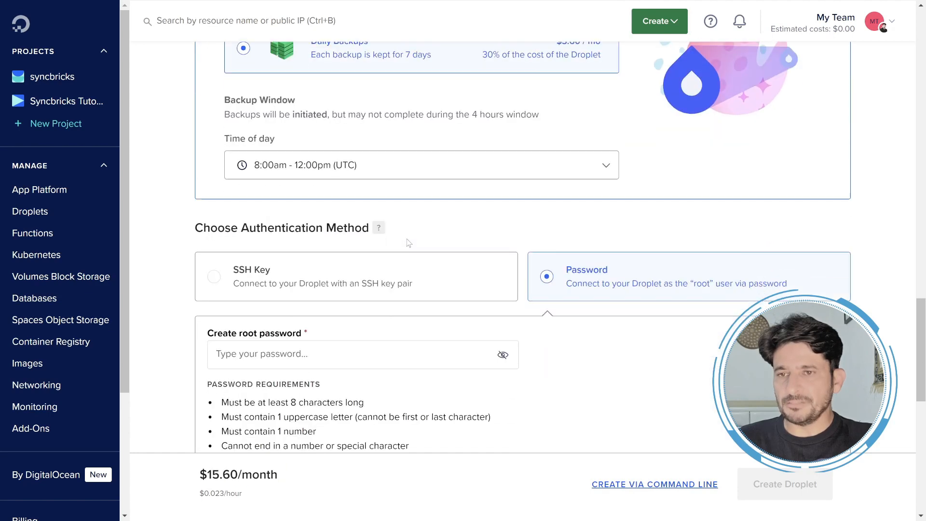
scroll(407, 256, "up", 15)
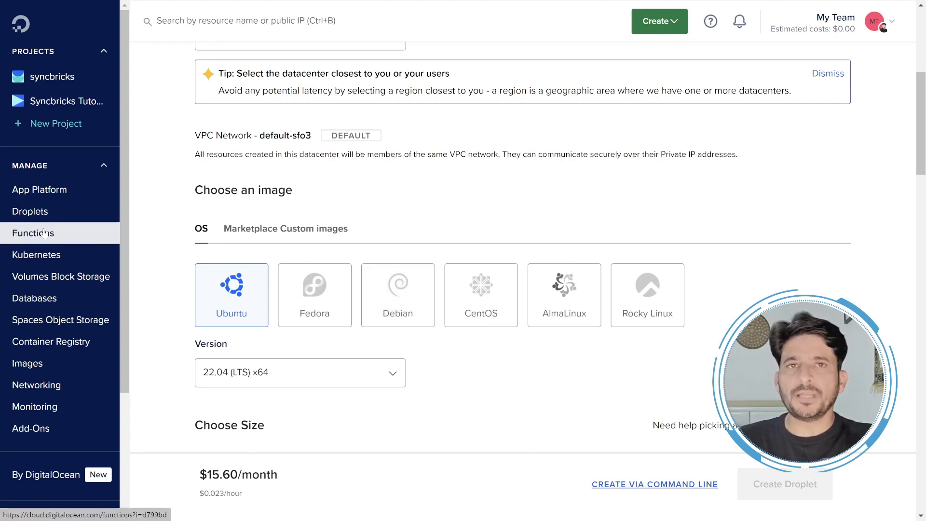
Open Networking and review its Domains, Reserved IPs, Load Balancers and VPC sections
left_click(44, 385)
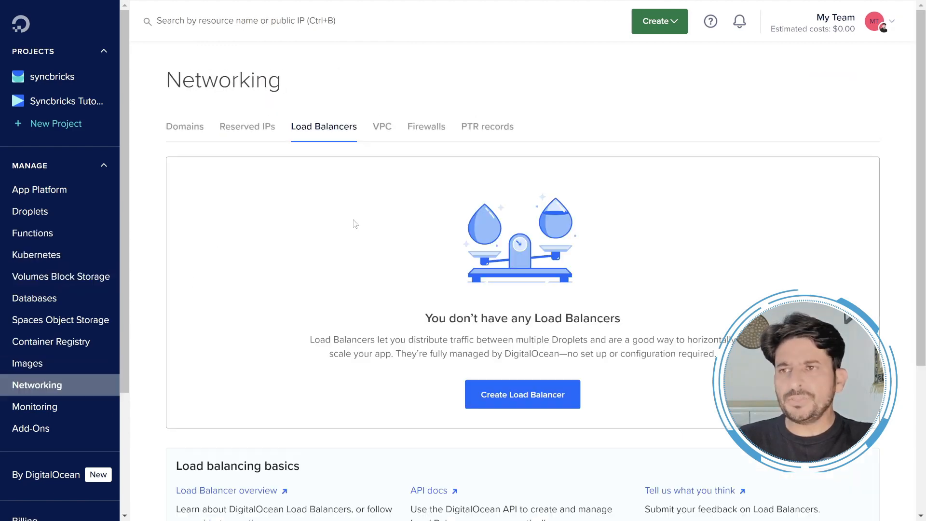
left_click(209, 141)
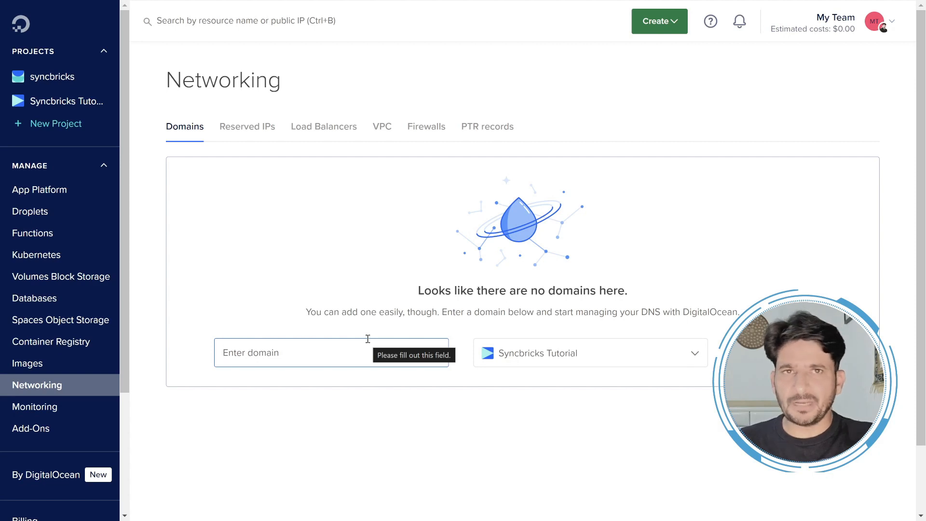
left_click(246, 126)
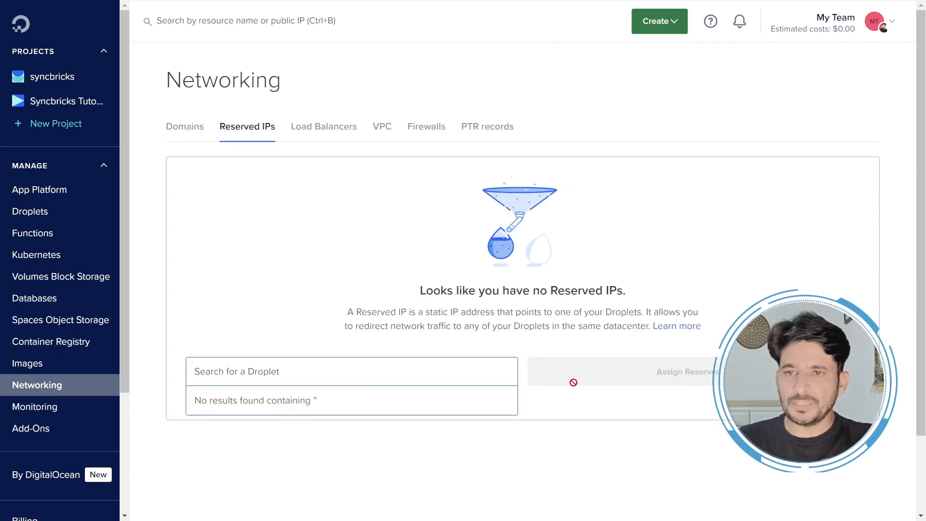
left_click(657, 379)
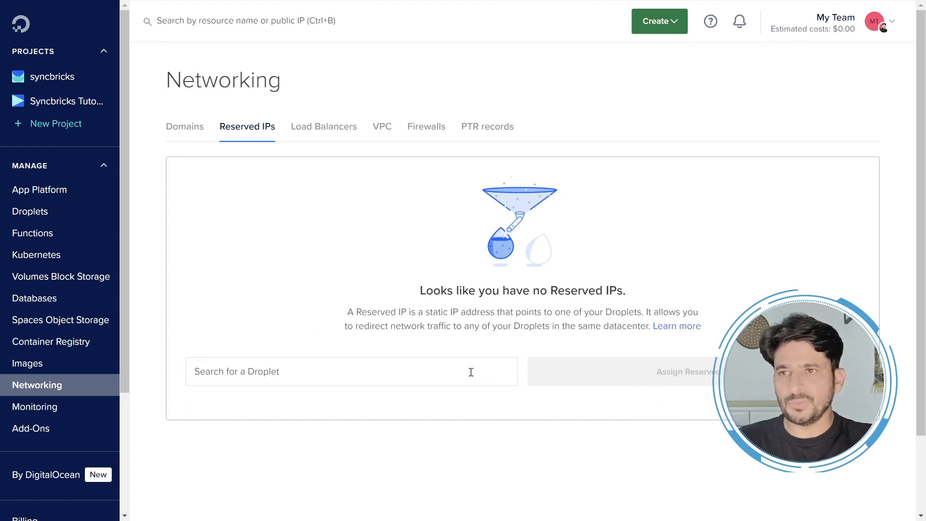
left_click(312, 137)
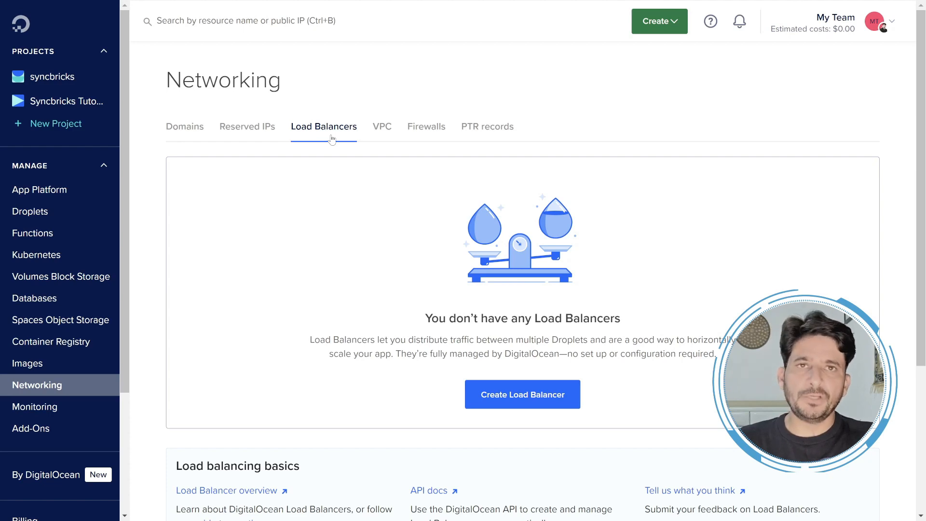
left_click(380, 132)
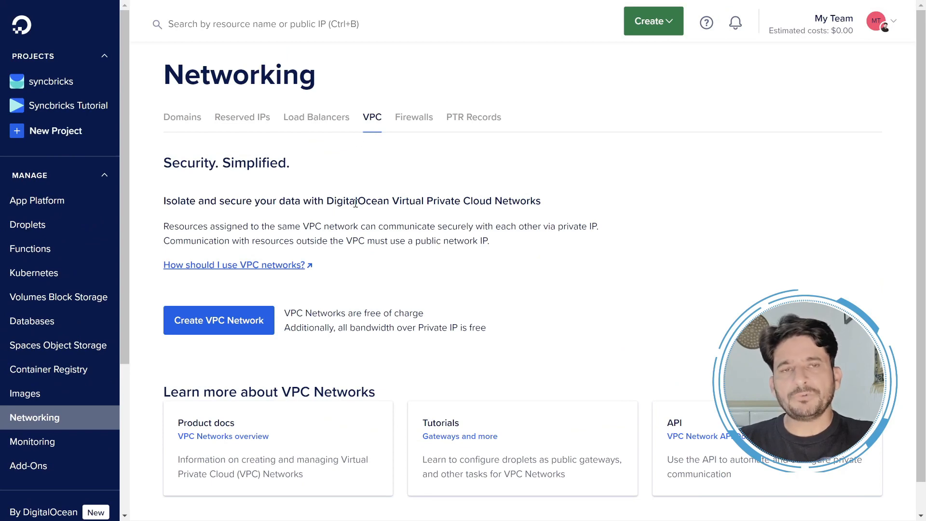
Review the VPC section and highlight the note about bandwidth over Private IP
scroll(314, 228, "down", 1)
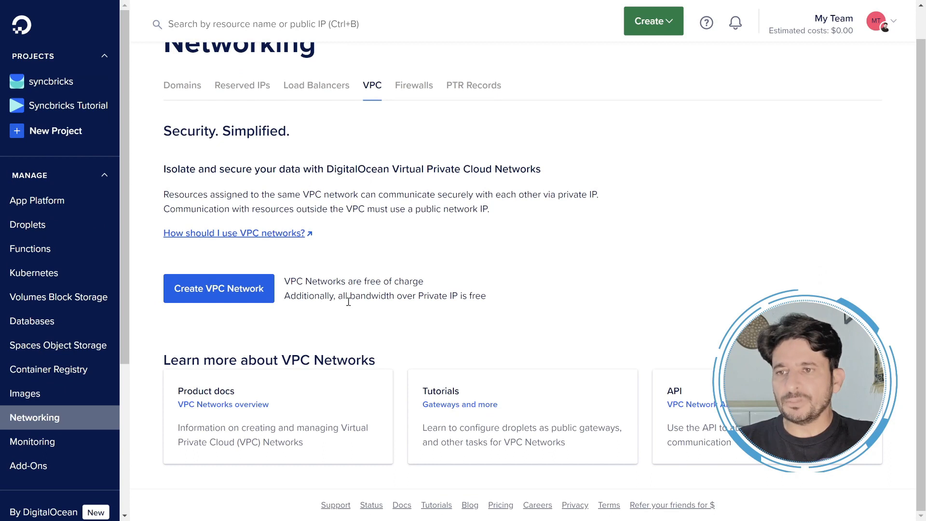
triple_click(423, 296)
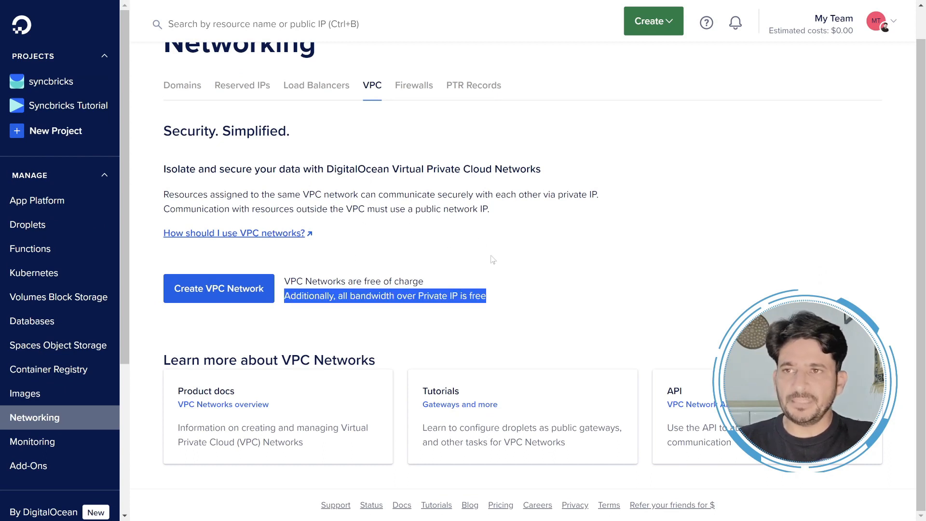
Start creating a new firewall in the Networking Firewalls section and name it allowssh
left_click(411, 91)
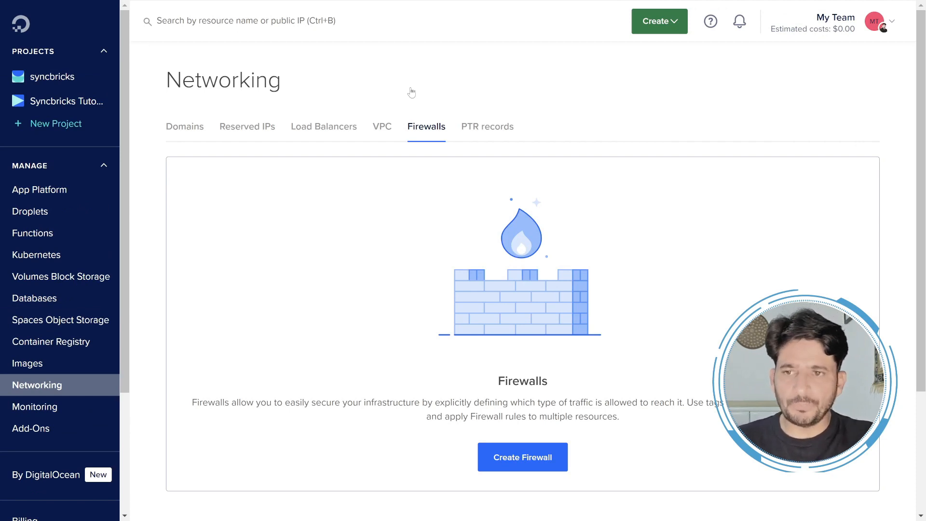
scroll(695, 264, "down", 2)
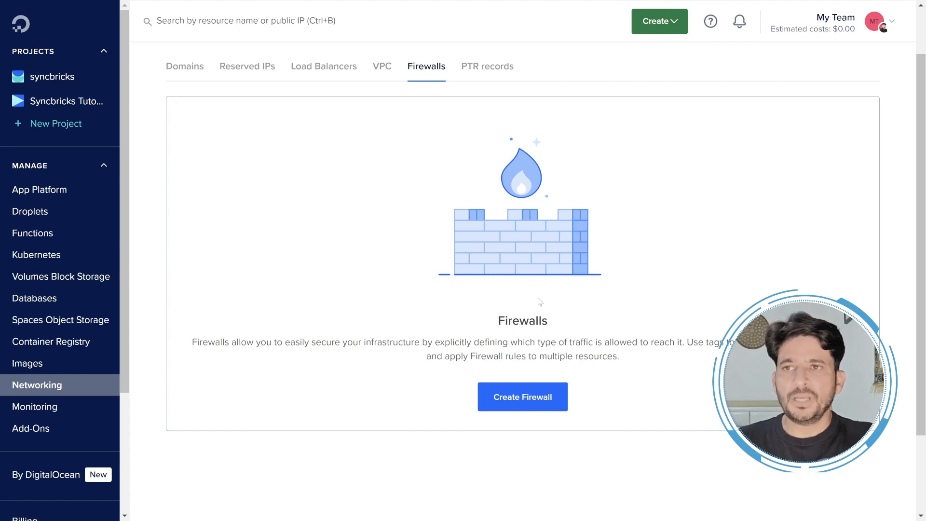
left_click(503, 409)
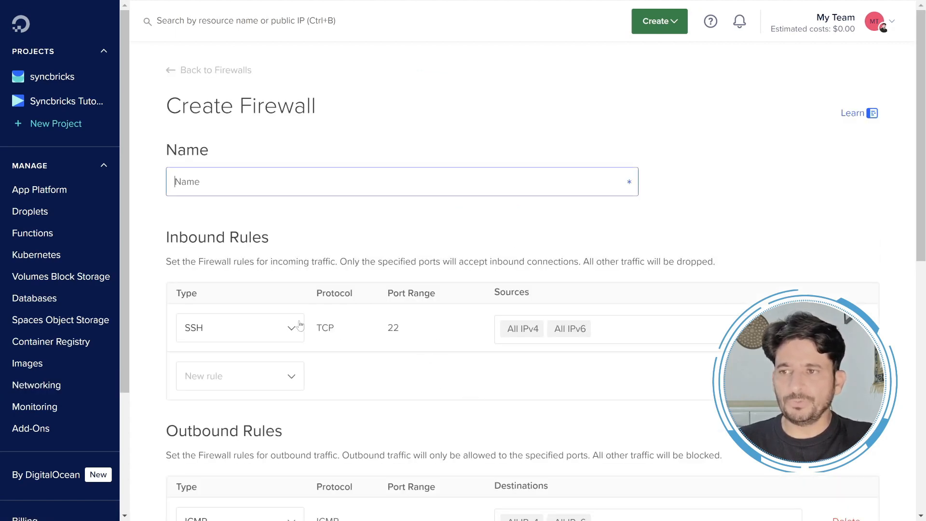
type("allowssh")
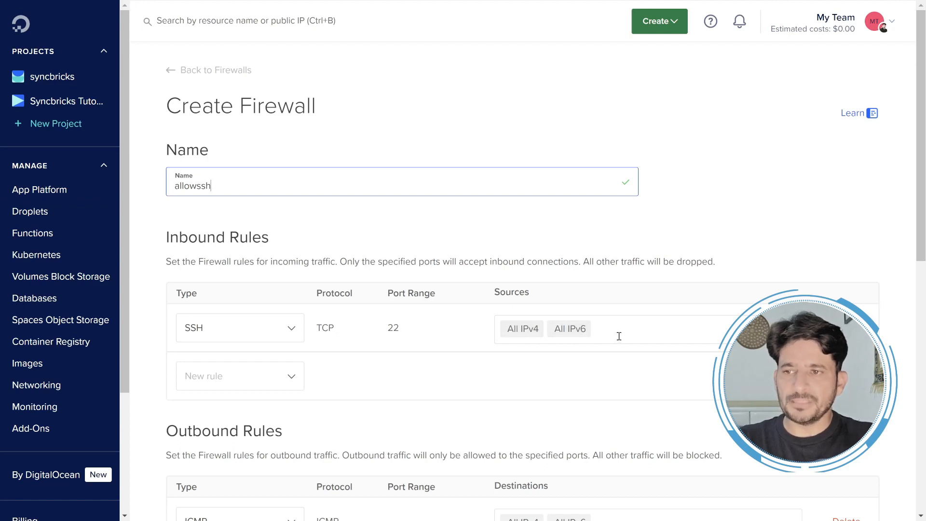
Add HTTP and HTTPS inbound rules to the firewall alongside the SSH rule
scroll(619, 336, "down", 1)
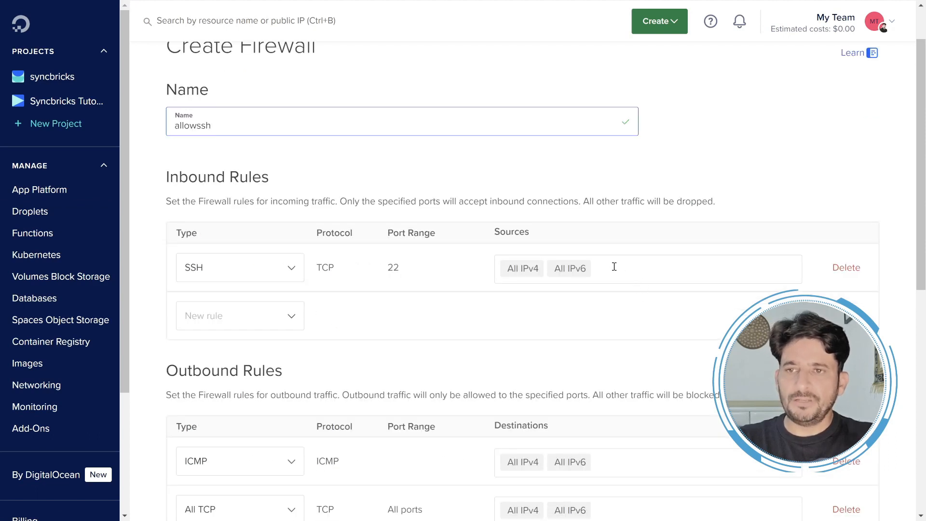
scroll(609, 268, "down", 1)
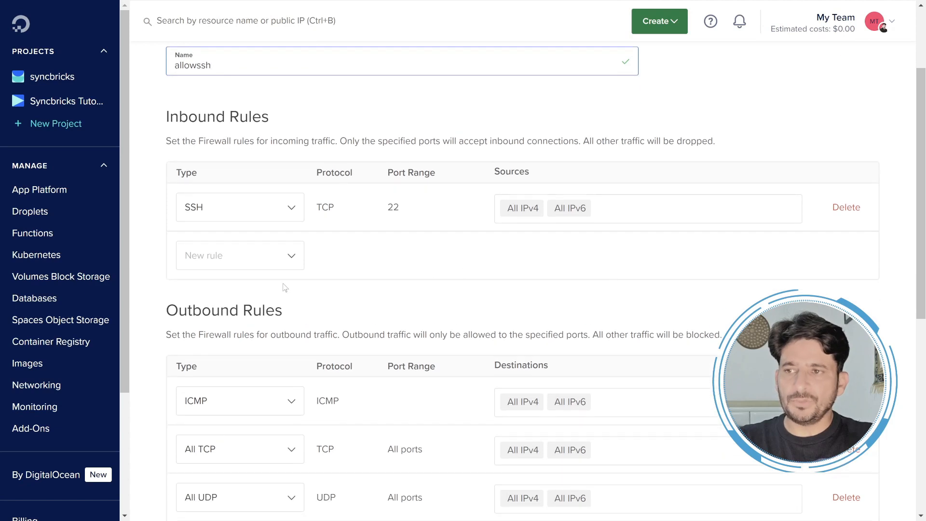
left_click(294, 261)
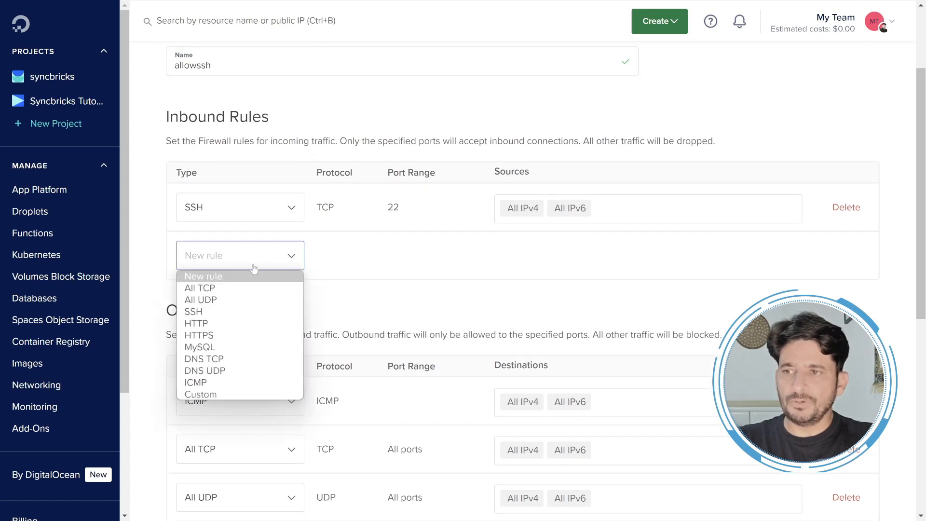
left_click(224, 324)
left_click(289, 256)
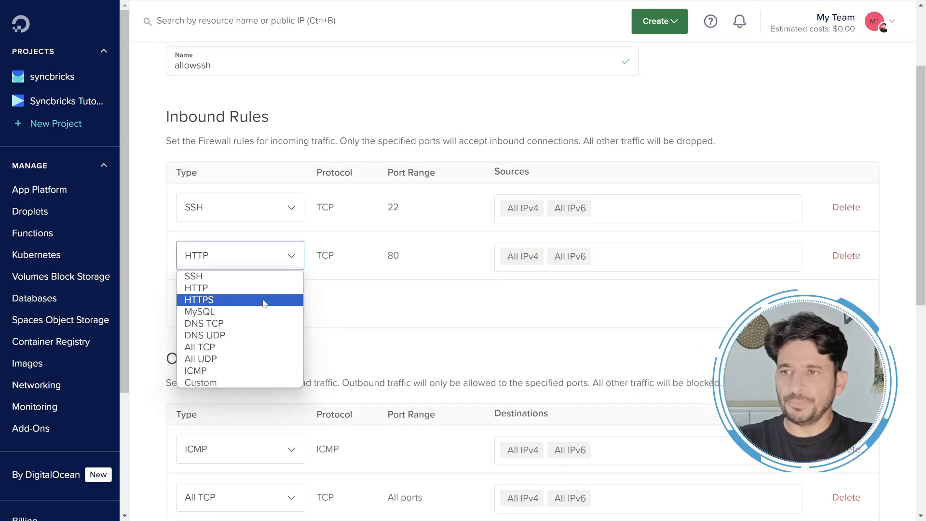
left_click(262, 297)
left_click(238, 383)
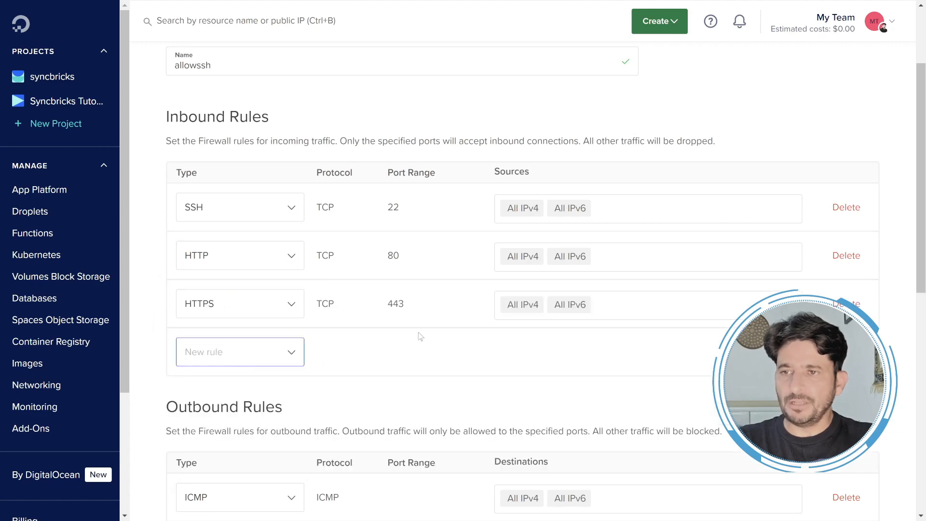
Add a custom TCP inbound rule to the firewall with port 8080
left_click(240, 352)
left_click(234, 429)
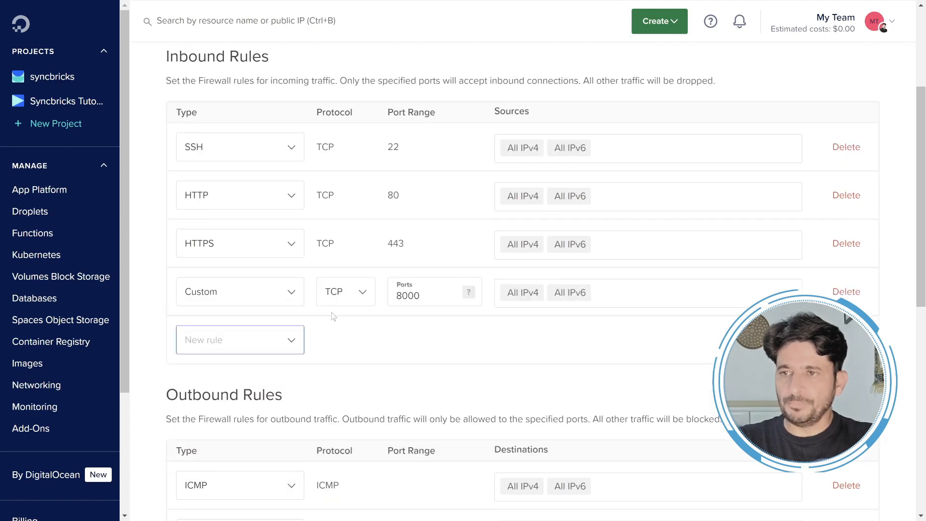
double_click(420, 290)
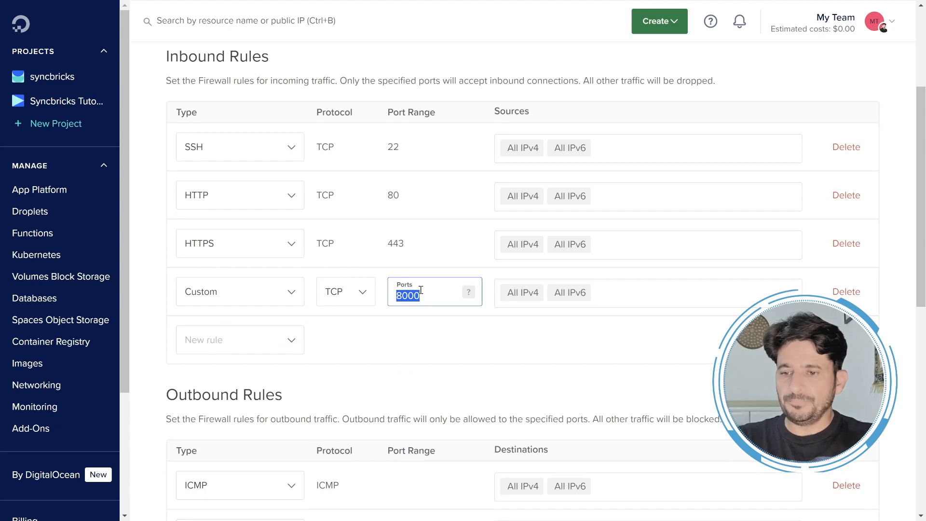
Check the inbound and outbound rules, and create the firewall without assigning any Droplets
scroll(420, 290, "down", 3)
scroll(411, 248, "down", 5)
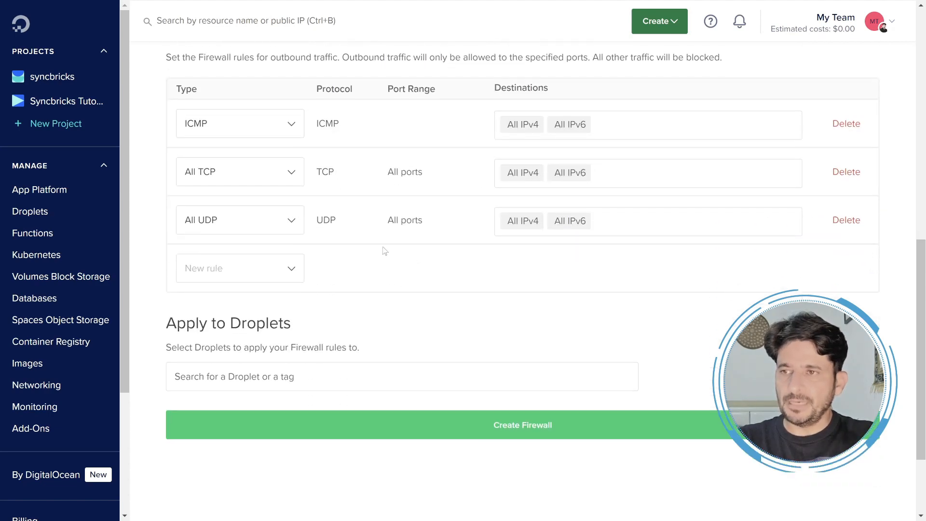
scroll(385, 250, "up", 1)
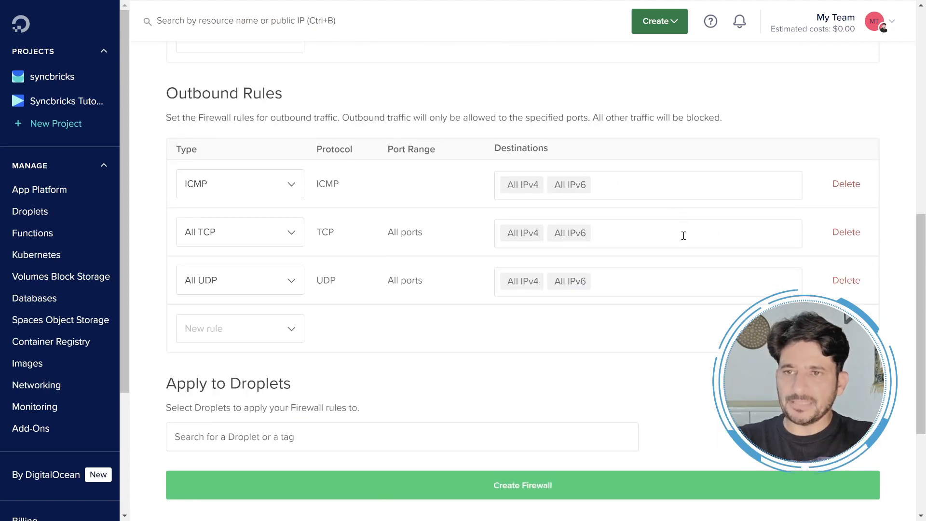
scroll(552, 219, "up", 7)
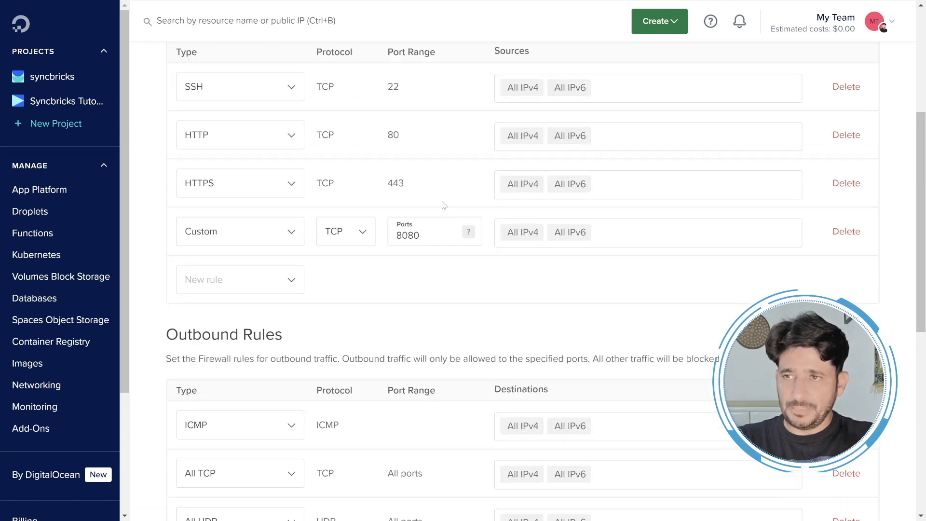
scroll(441, 205, "down", 7)
scroll(443, 205, "down", 2)
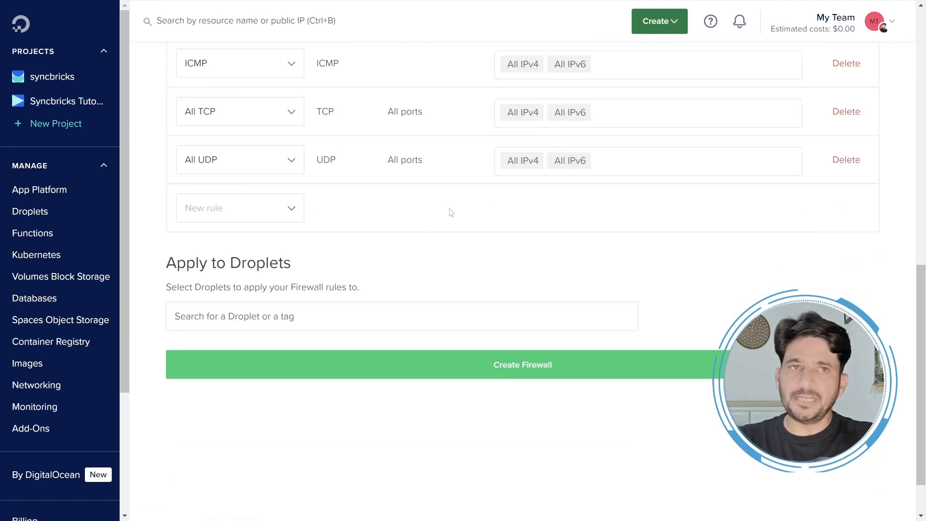
left_click(519, 365)
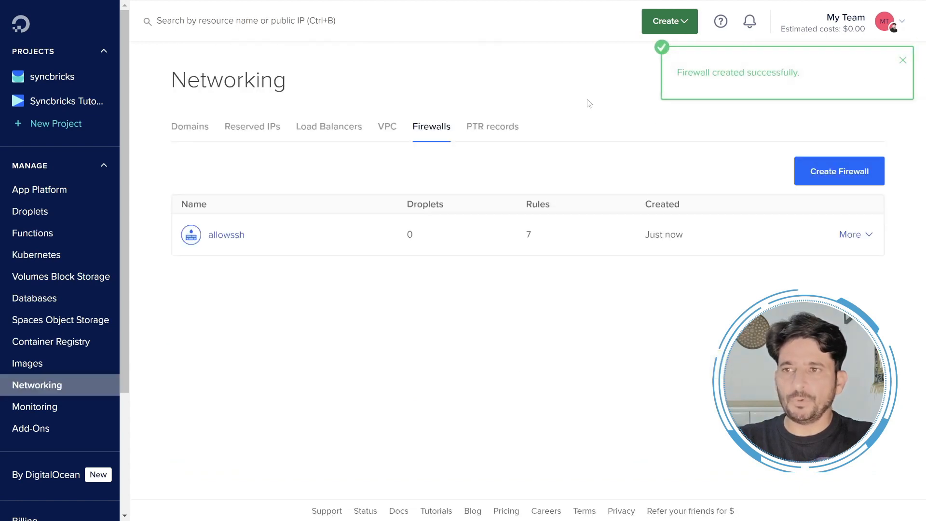
Open the allowssh firewall and rename it syncbricksFW
left_click(232, 240)
left_click(232, 106)
type("syncbricksFW")
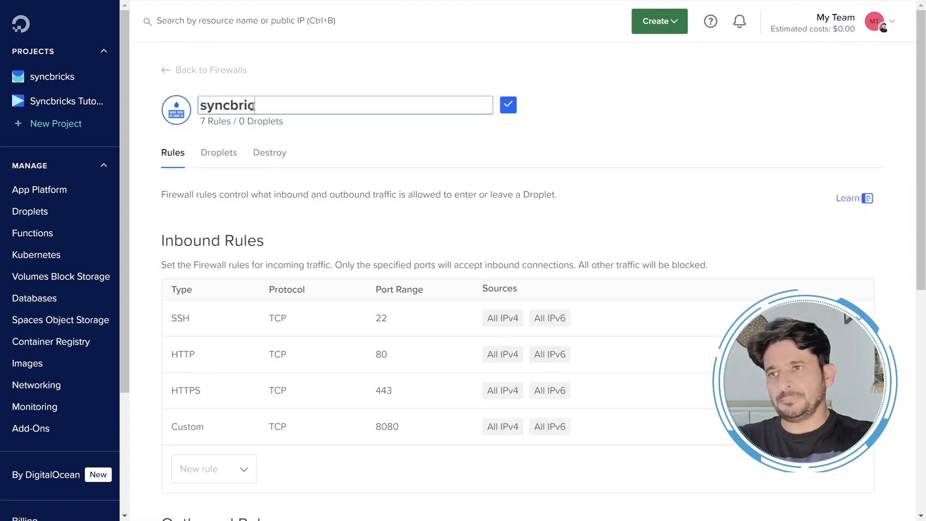
key("Return")
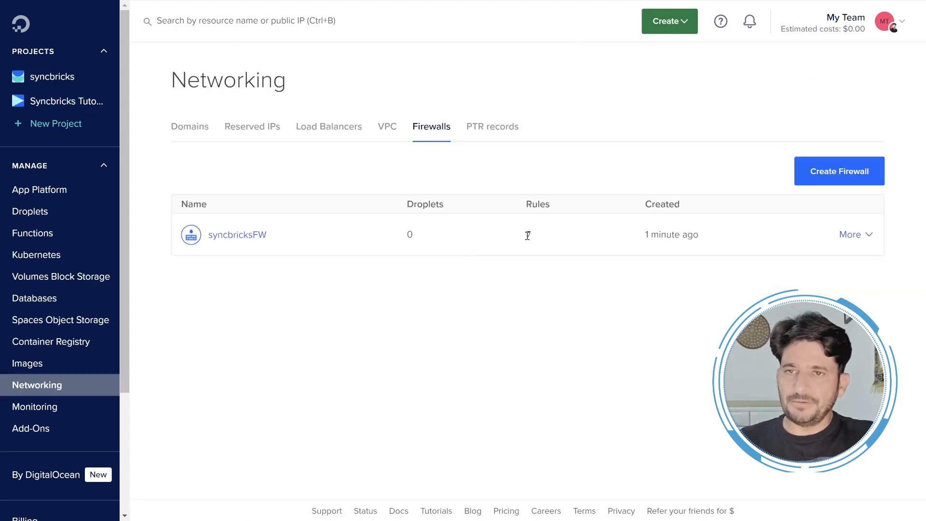
Check the additional actions for the syncbricksFW firewall and view the PTR records section
left_click(864, 236)
left_click(487, 129)
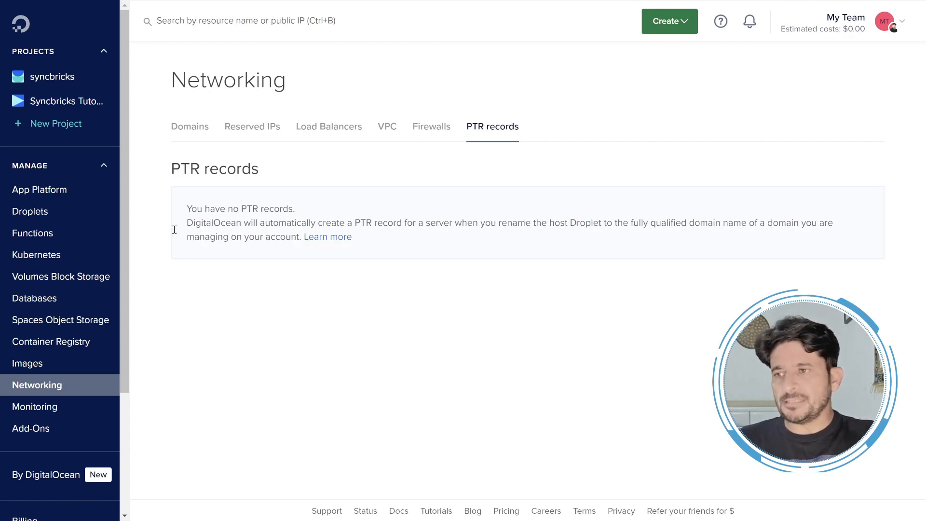
Start a Monitoring resource alert for CPU Utilization Percent is above, with a 70% threshold and 5 min duration
left_click(36, 416)
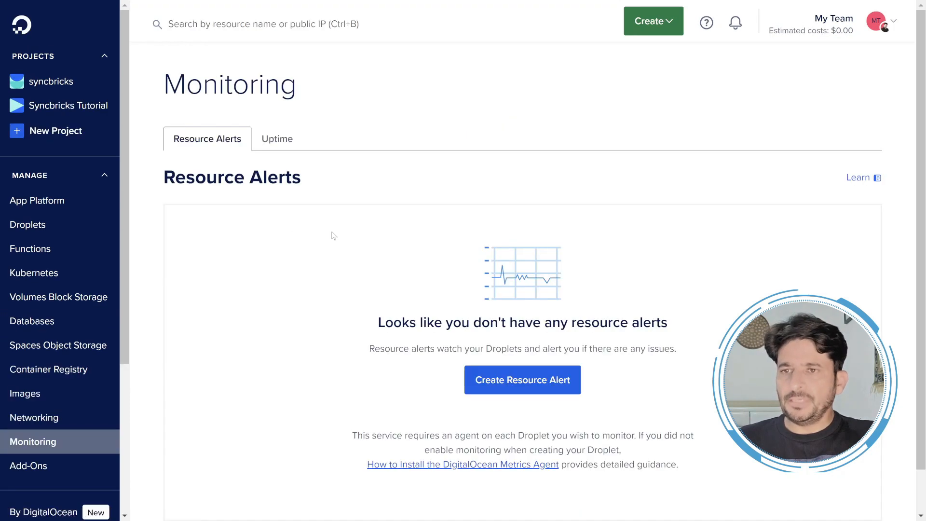
left_click(522, 390)
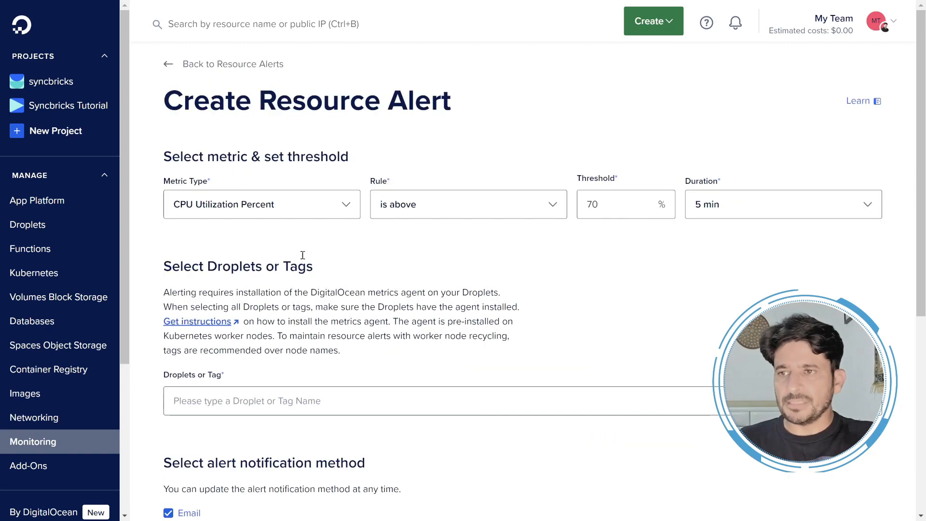
left_click(275, 205)
left_click(411, 207)
left_click(613, 202)
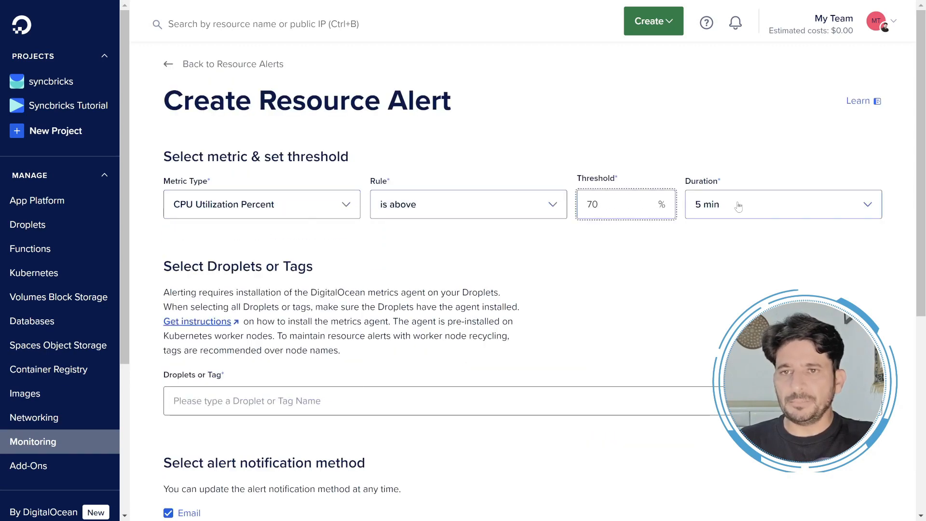
type("70")
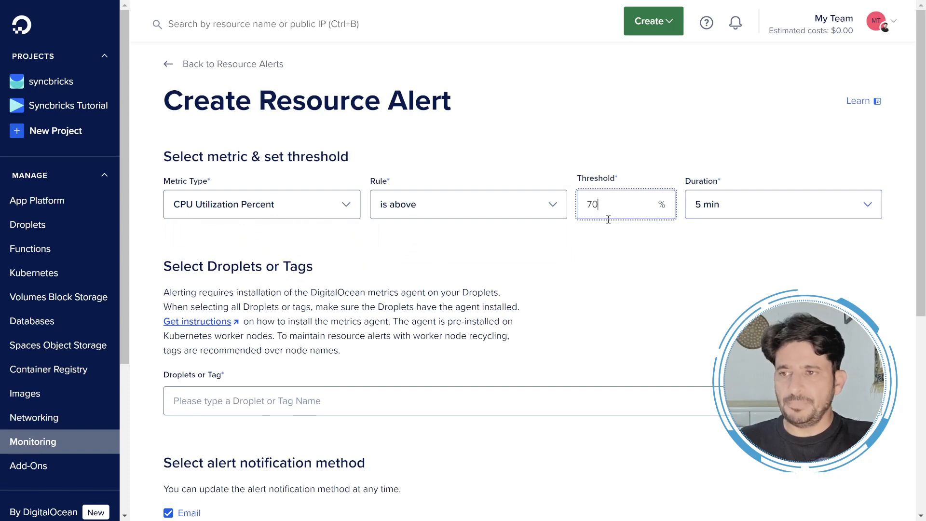
Apply the resource alert to All Droplets, review the email notification and alert name, and create the alert
scroll(285, 398, "down", 4)
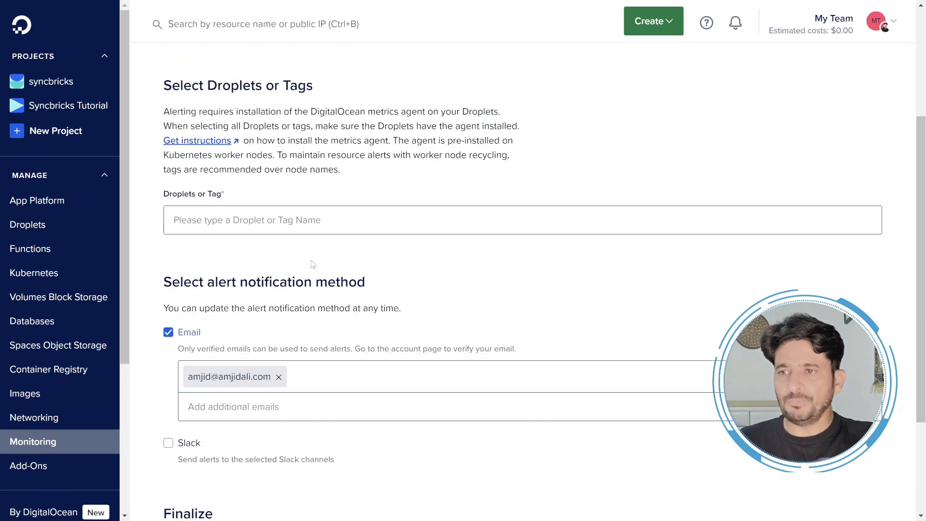
scroll(250, 381, "down", 3)
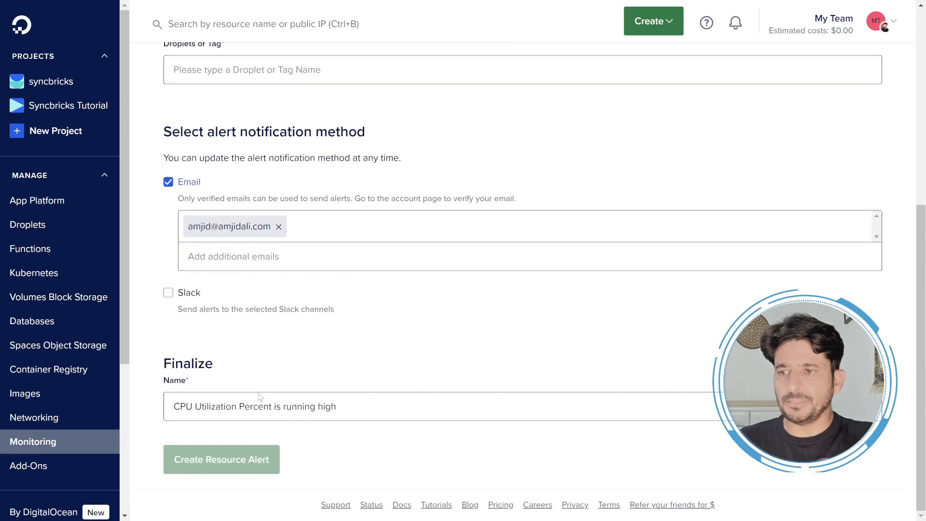
scroll(291, 402, "up", 7)
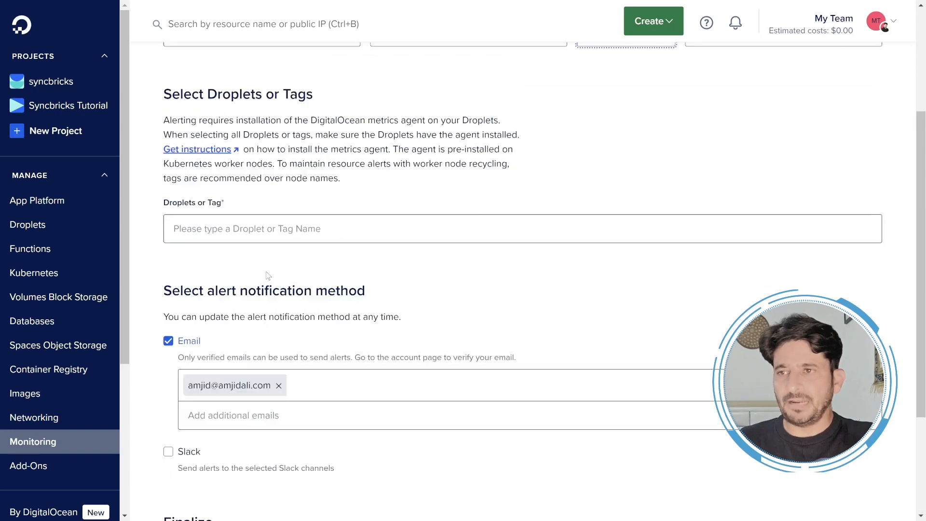
left_click(226, 372)
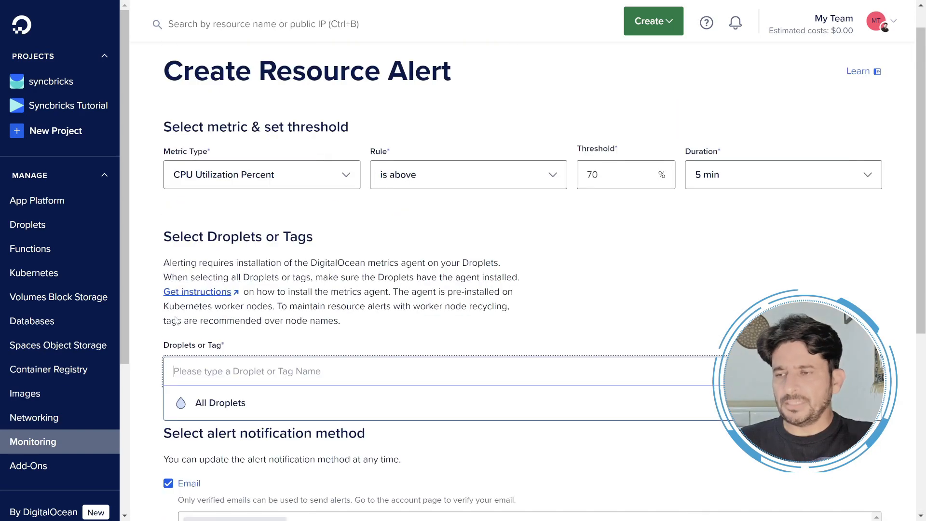
left_click(205, 407)
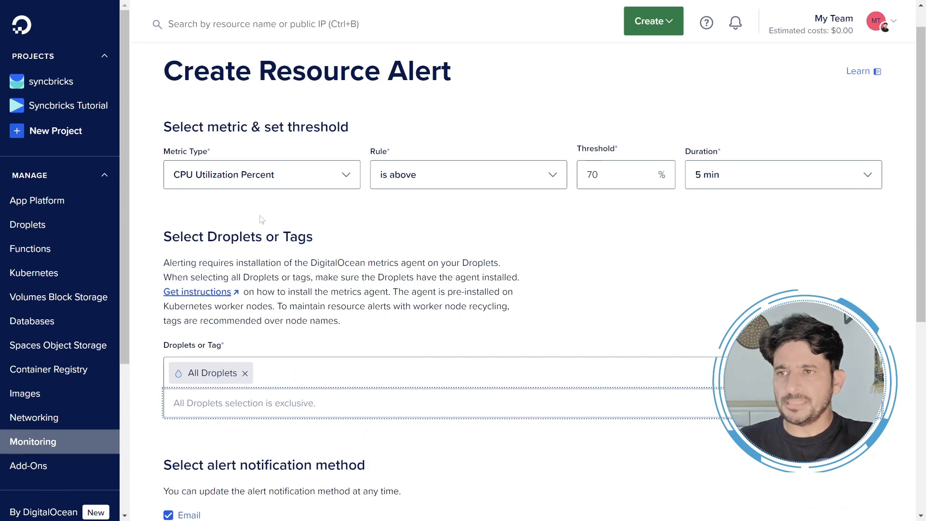
scroll(255, 214, "down", 6)
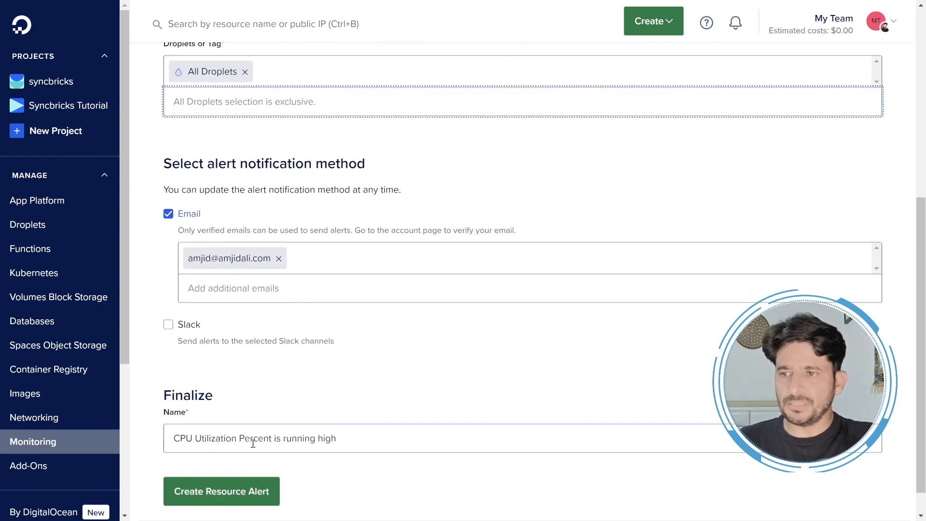
left_click(255, 497)
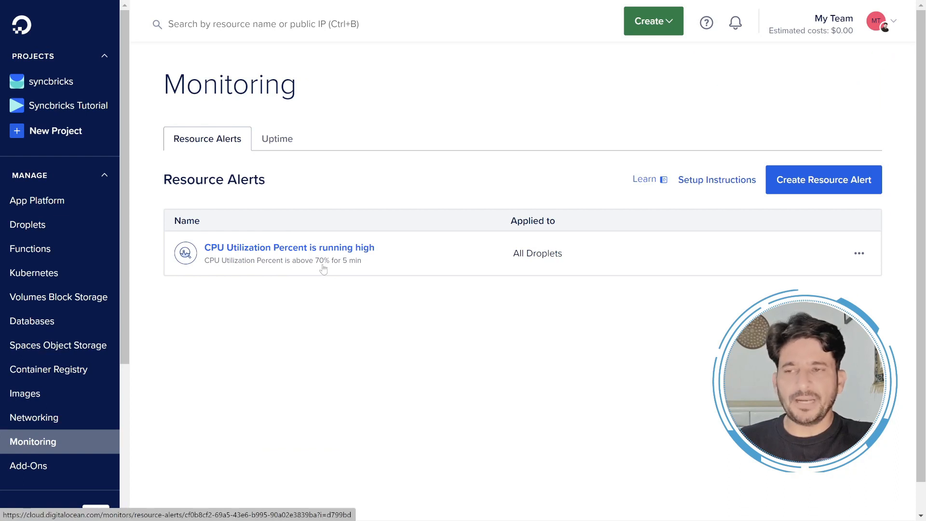
Open the CPU utilization resource alert for editing and set its threshold to 90%
left_click(355, 269)
left_click(608, 195)
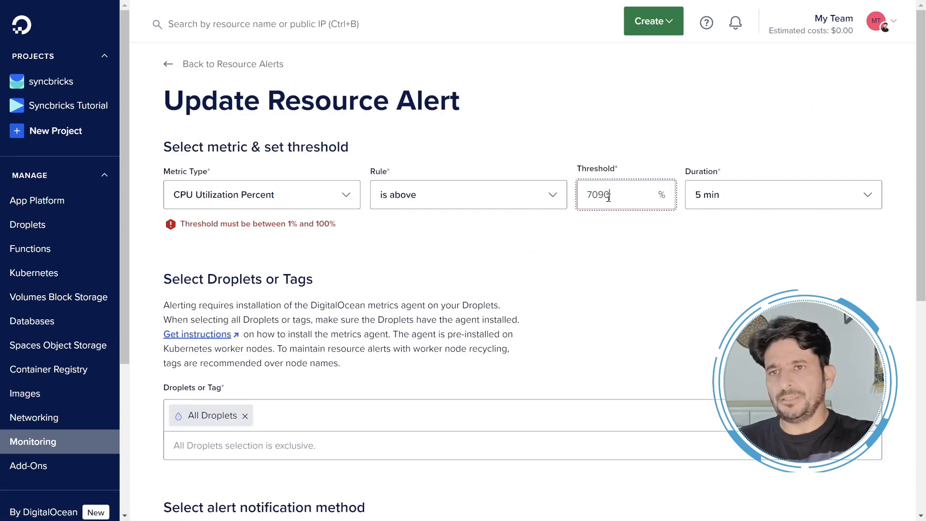
key("BackSpace")
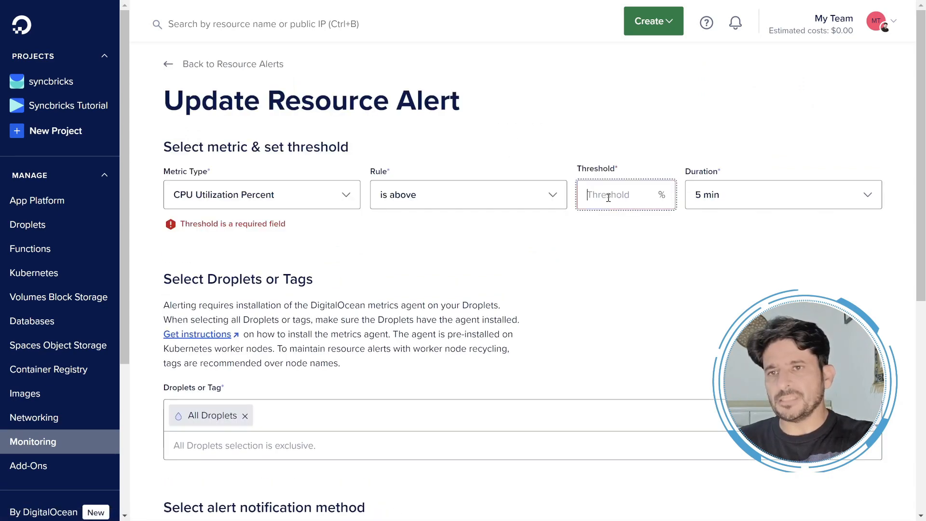
type("90")
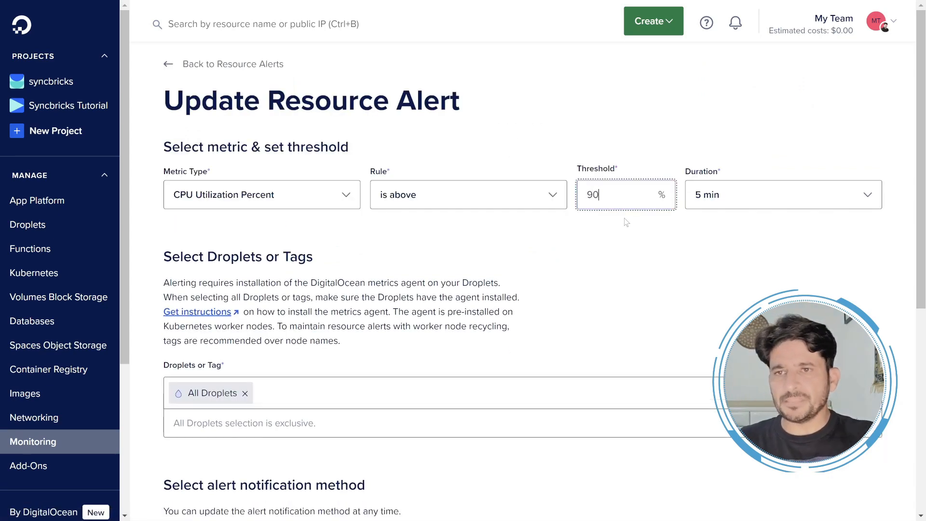
Save the updated CPU utilization resource alert, keeping its email notification and name
scroll(319, 319, "down", 5)
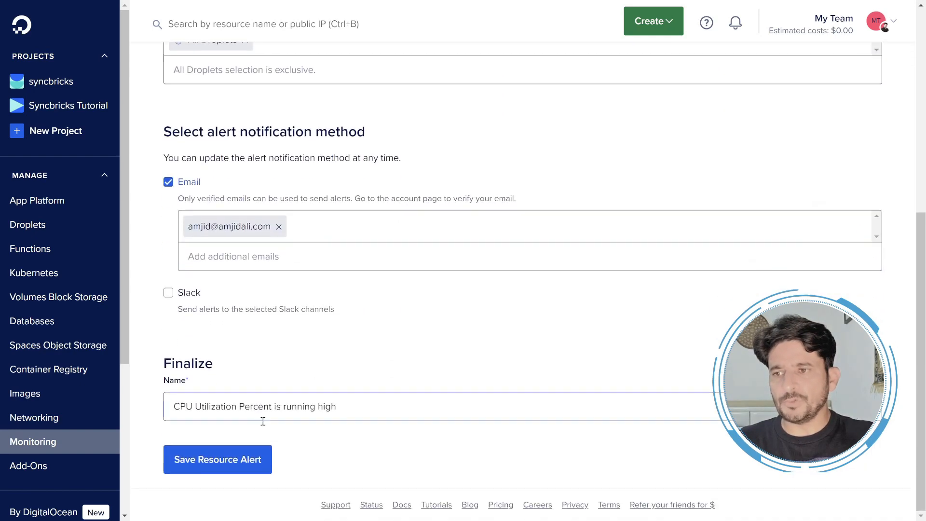
left_click(230, 459)
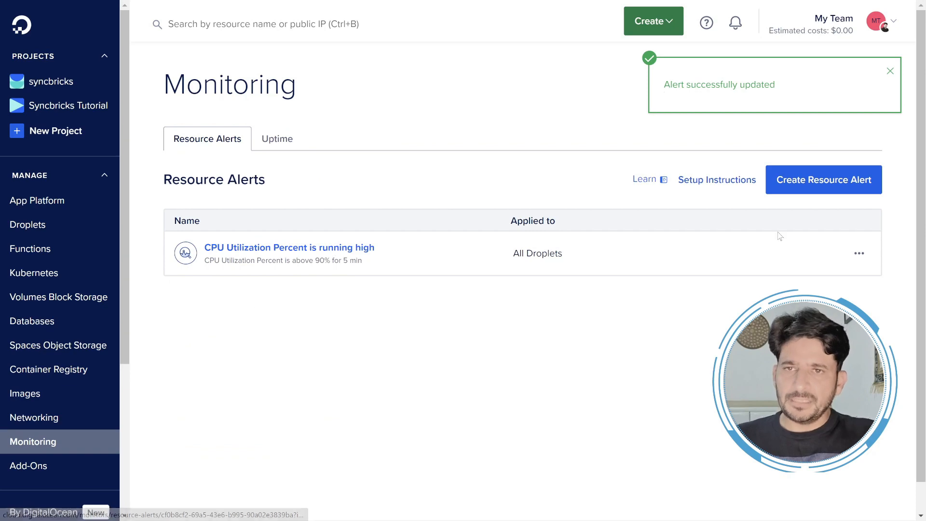
Start another resource alert and look through all available metric types, keeping CPU Utilization Percent selected
left_click(798, 190)
left_click(245, 208)
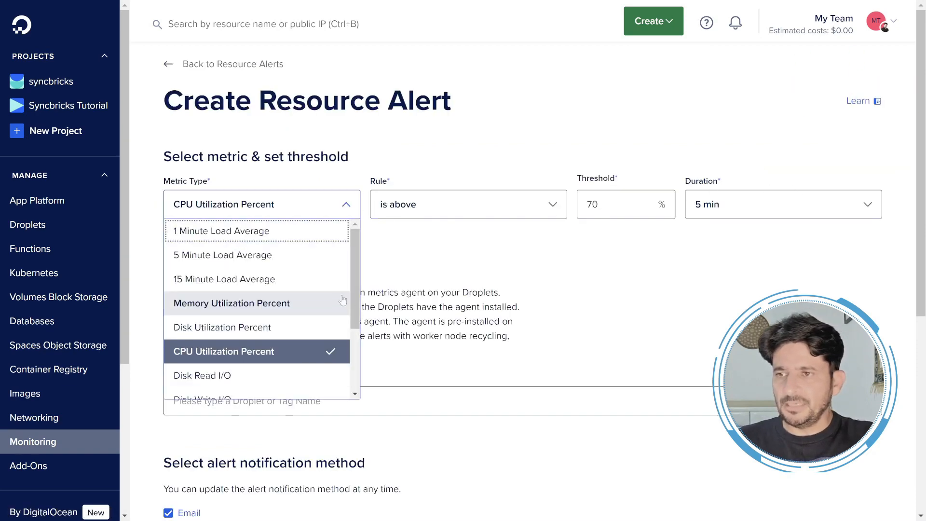
scroll(351, 308, "down", 1)
left_click_drag(351, 326, 351, 374)
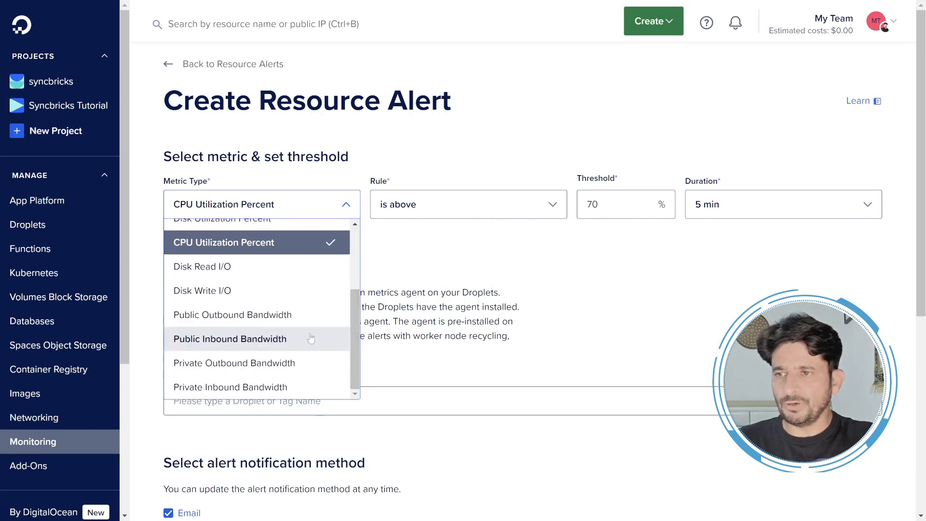
left_click_drag(353, 360, 358, 279)
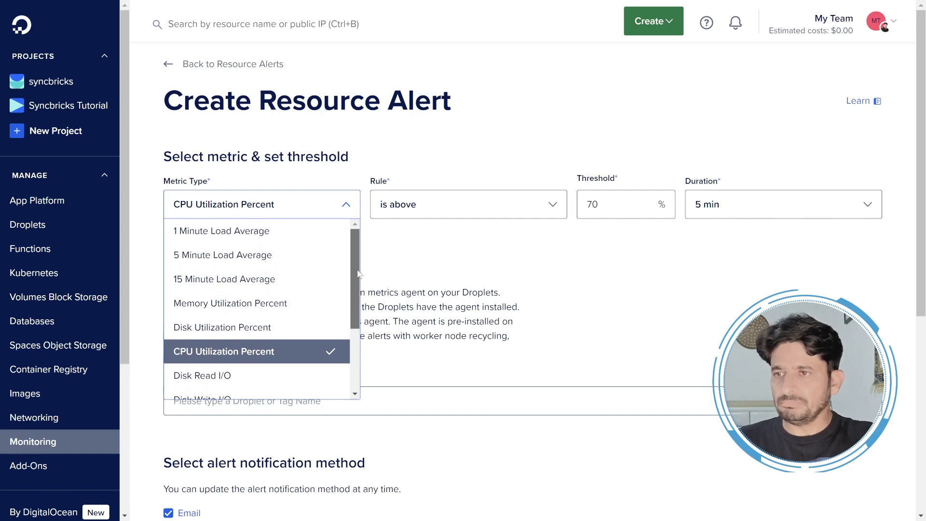
left_click(448, 270)
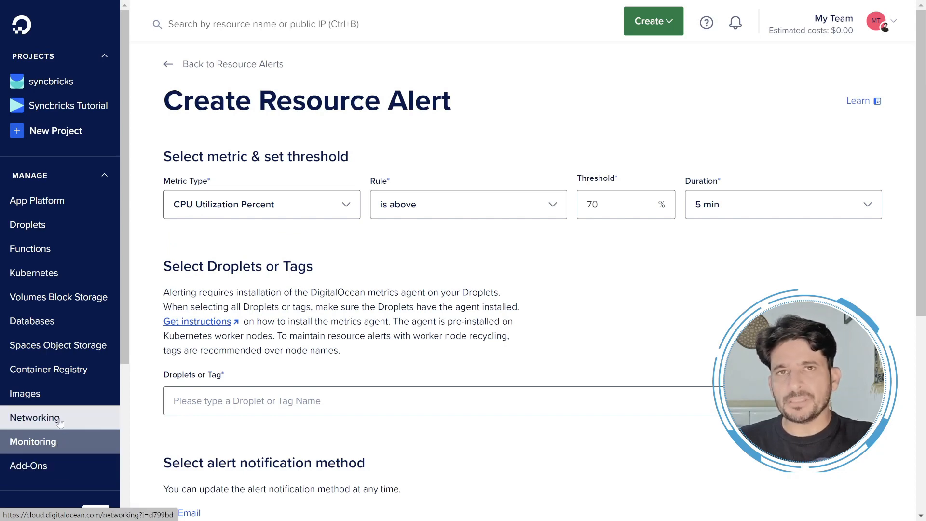
View the Images section's snapshots and backups
left_click(72, 393)
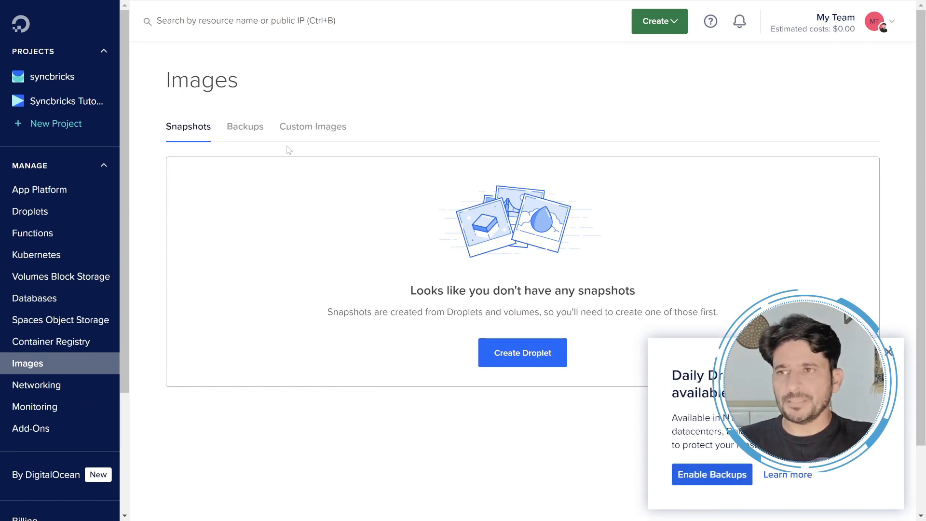
left_click(241, 129)
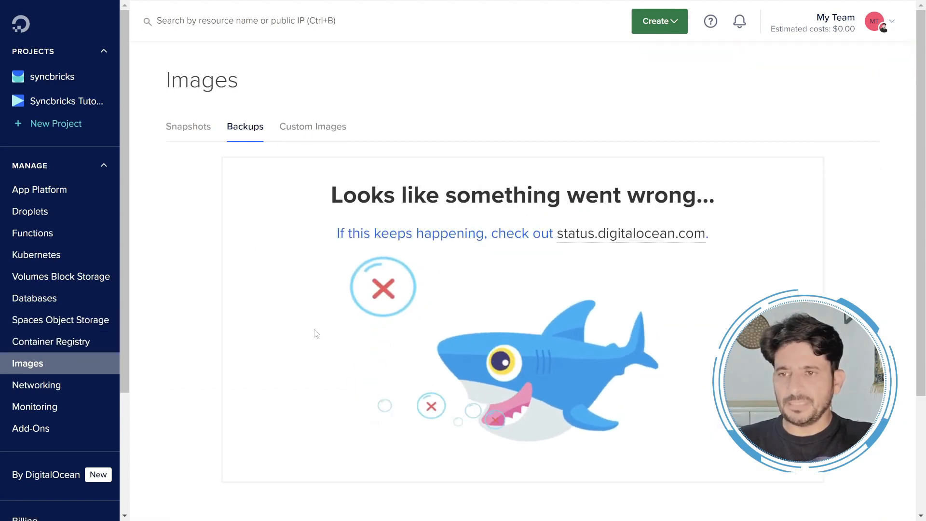
Review the Container Registry's key features and pricing plans, including the Starter plan's repository and storage allowance
left_click(72, 342)
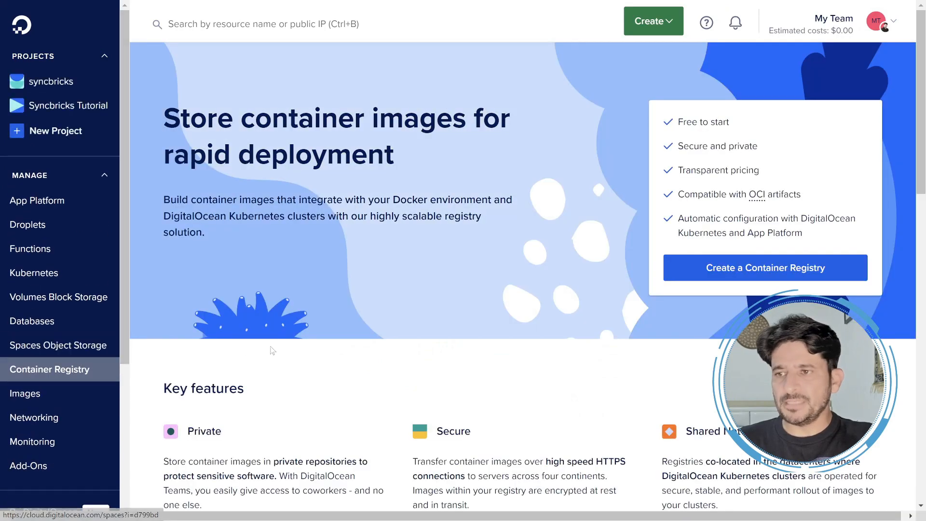
scroll(82, 367, "down", 4)
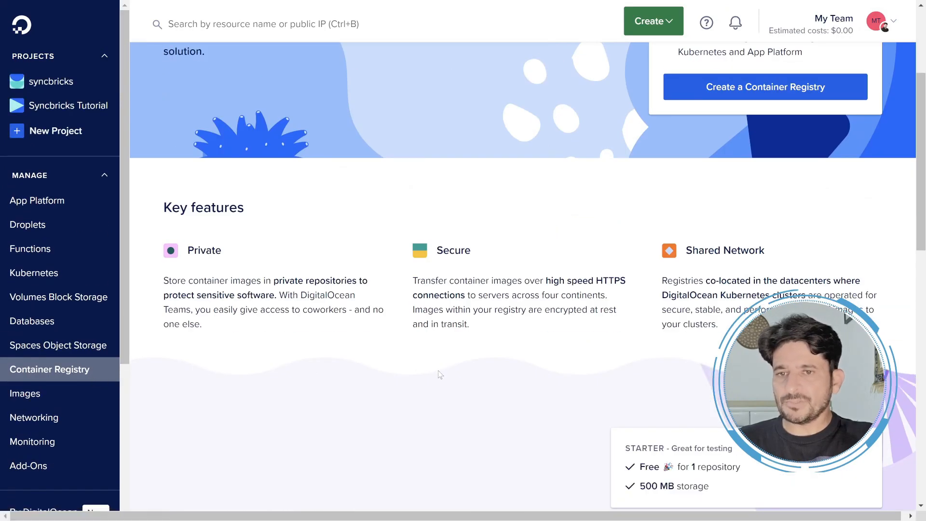
left_click_drag(525, 375, 781, 371)
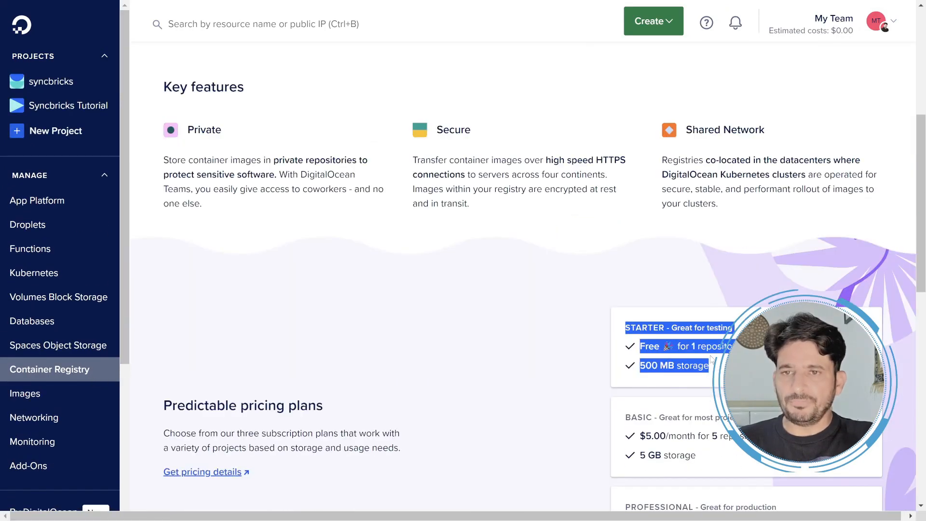
triple_click(658, 367)
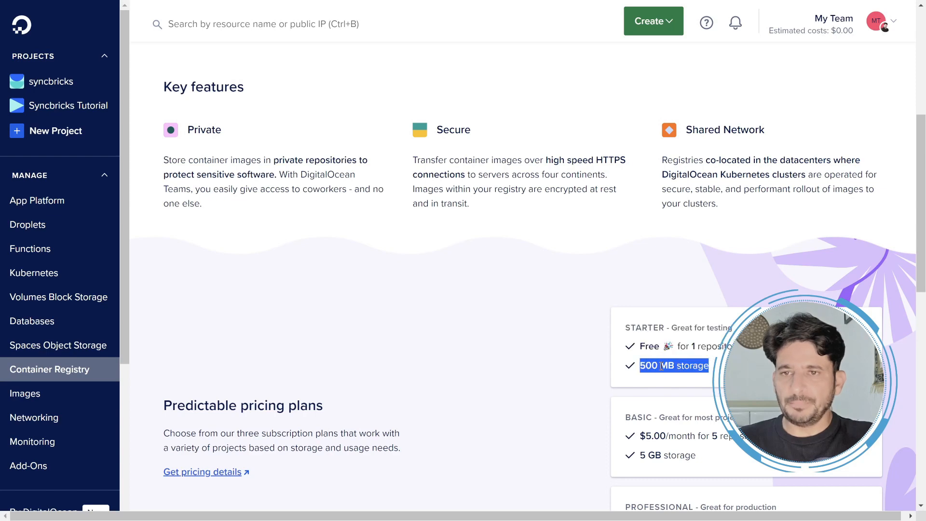
scroll(741, 206, "up", 7)
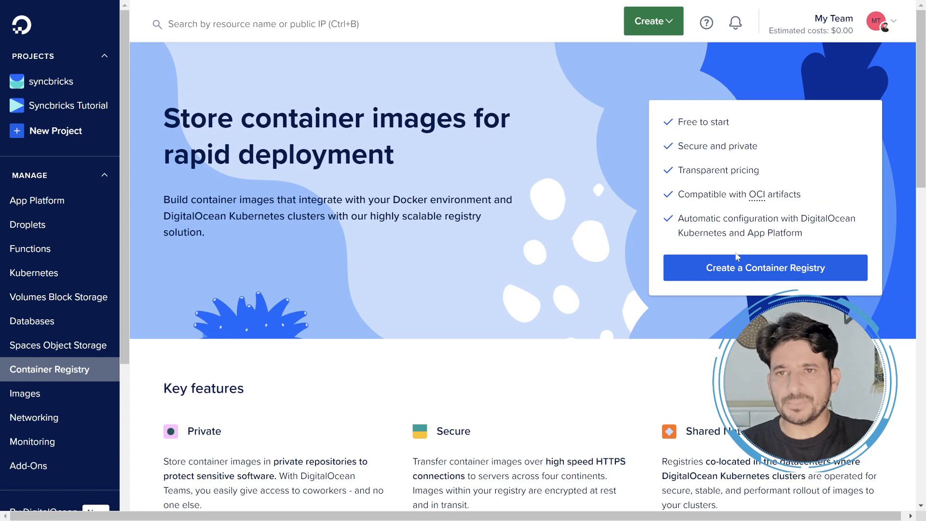
scroll(737, 257, "down", 4)
View the Spaces Object Storage page and the page for managing its Spaces access keys
left_click(70, 347)
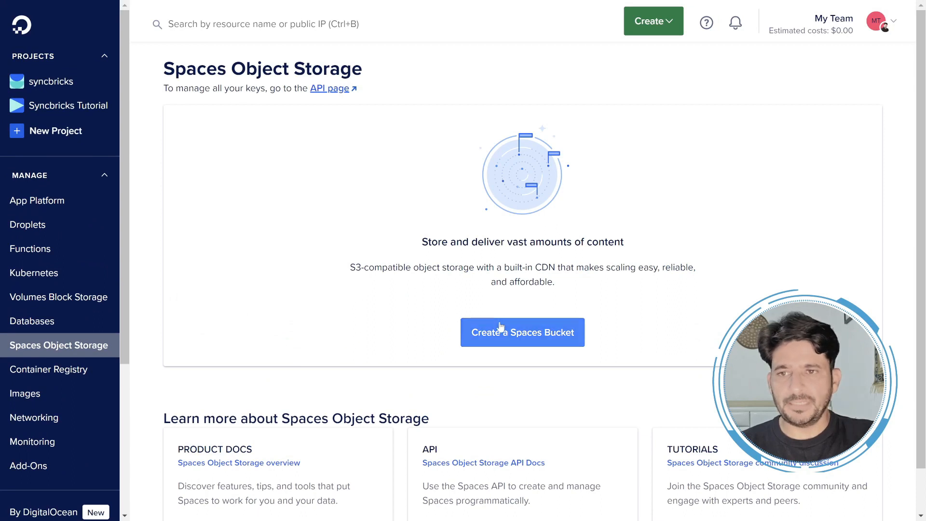
left_click(345, 92)
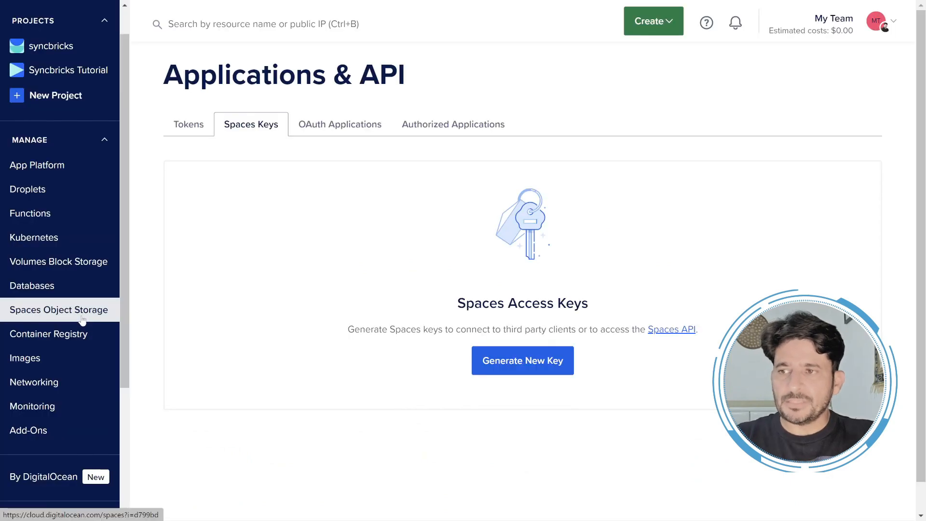
Review the managed Databases offering, including its starting price, features and supported database engines
left_click(81, 294)
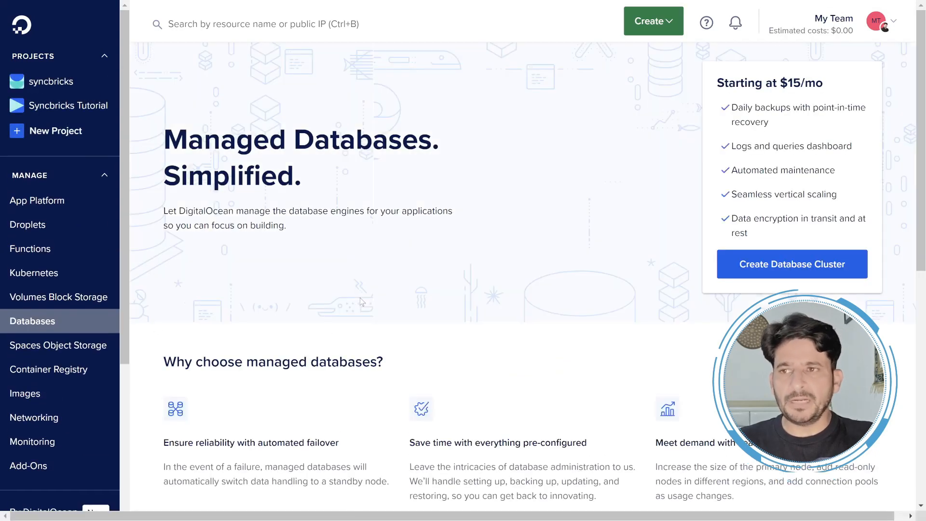
scroll(773, 288, "down", 6)
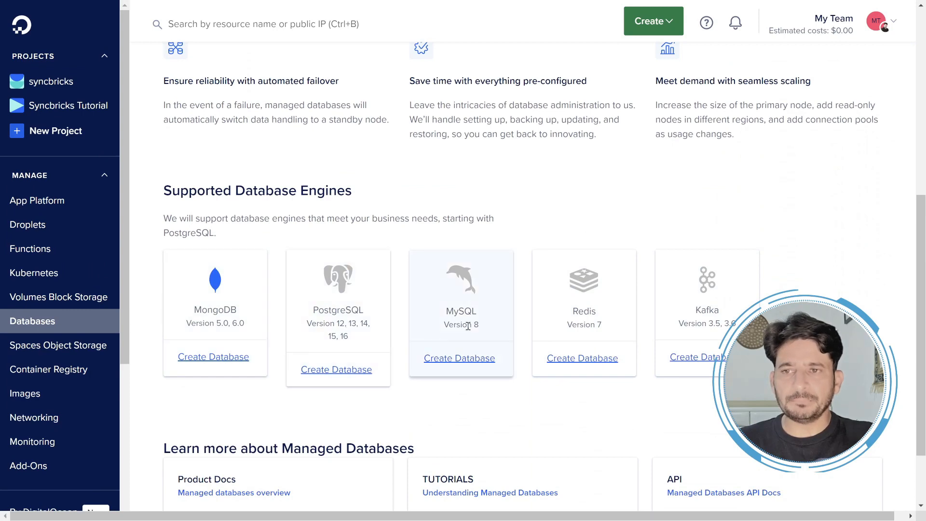
scroll(560, 328, "up", 6)
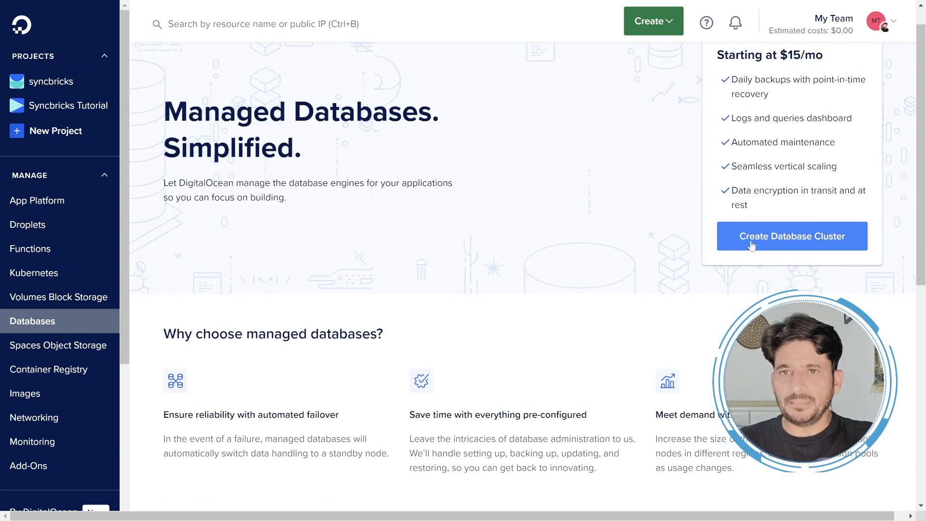
scroll(622, 244, "down", 4)
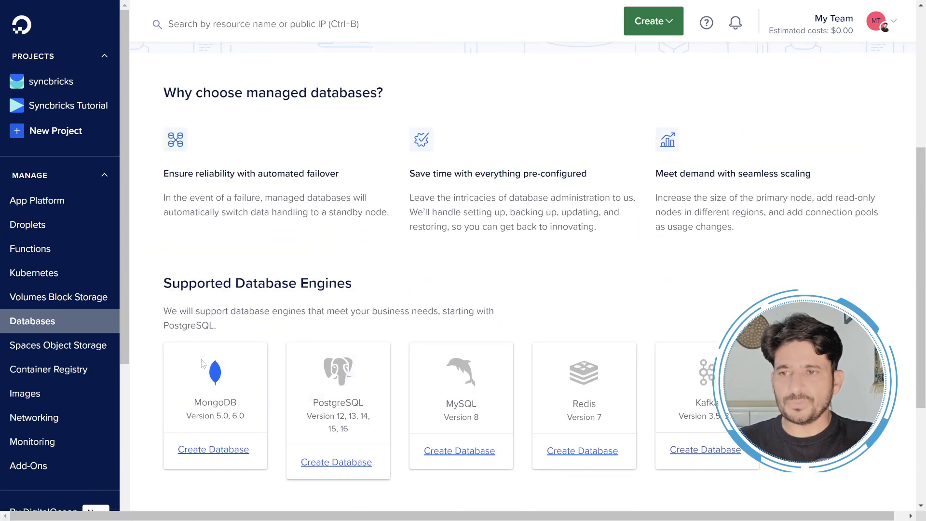
left_click_drag(161, 352, 752, 465)
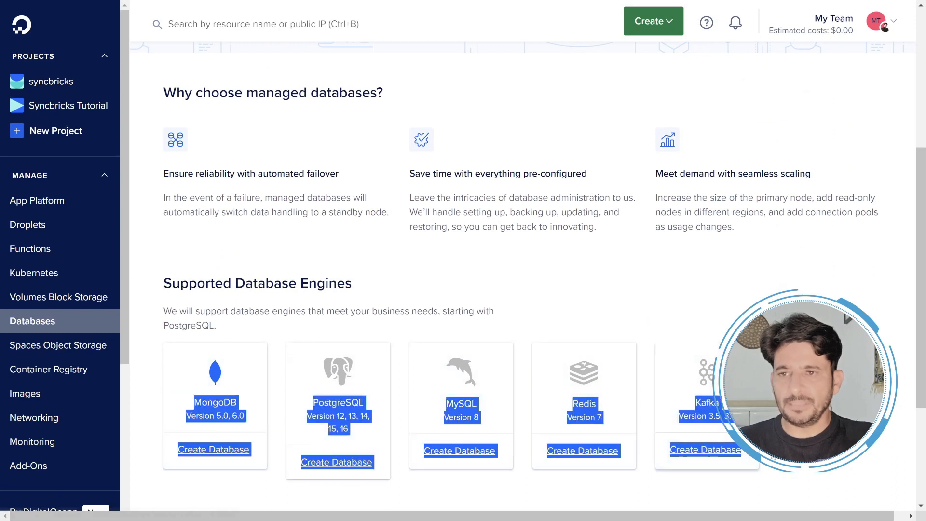
left_click(776, 449)
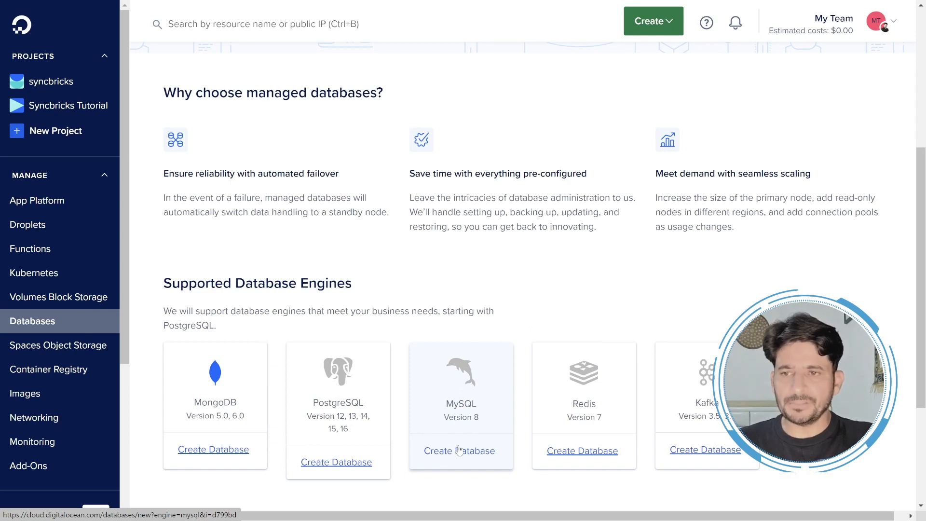
View the Volumes Block Storage page and the Kubernetes overview
left_click(78, 301)
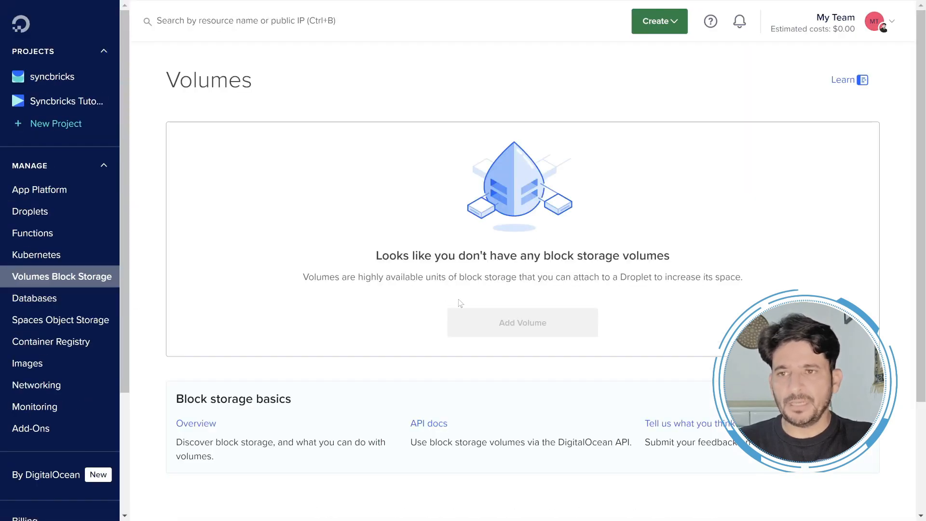
left_click(61, 256)
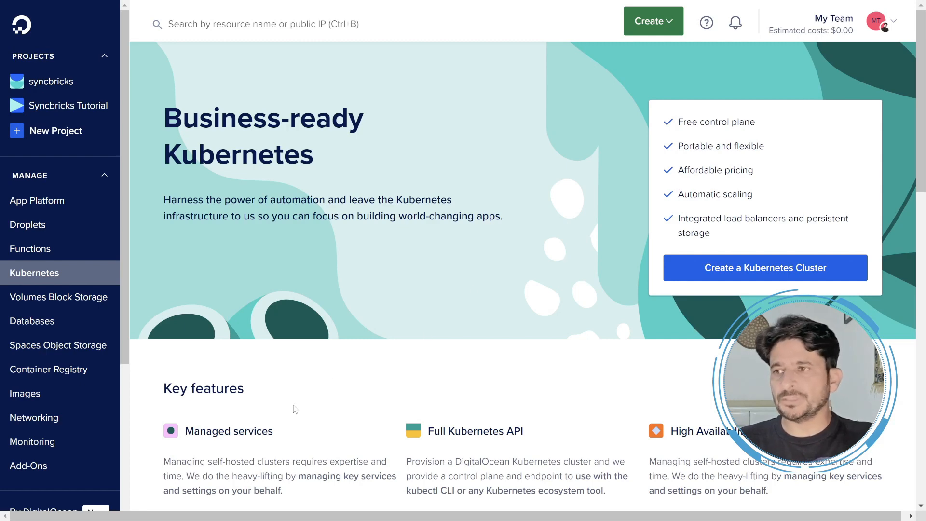
Review the Functions overview, including how functions work and the free usage and pricing details
left_click(34, 249)
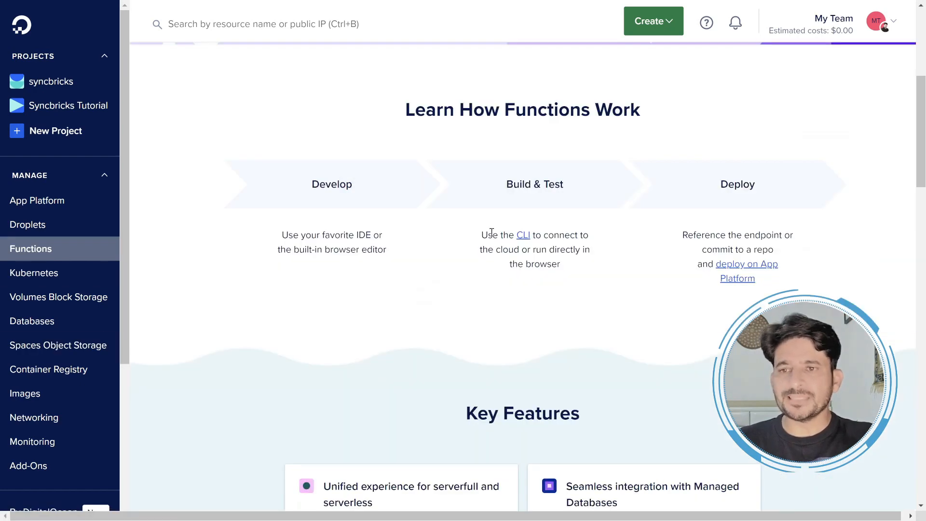
scroll(491, 233, "up", 5)
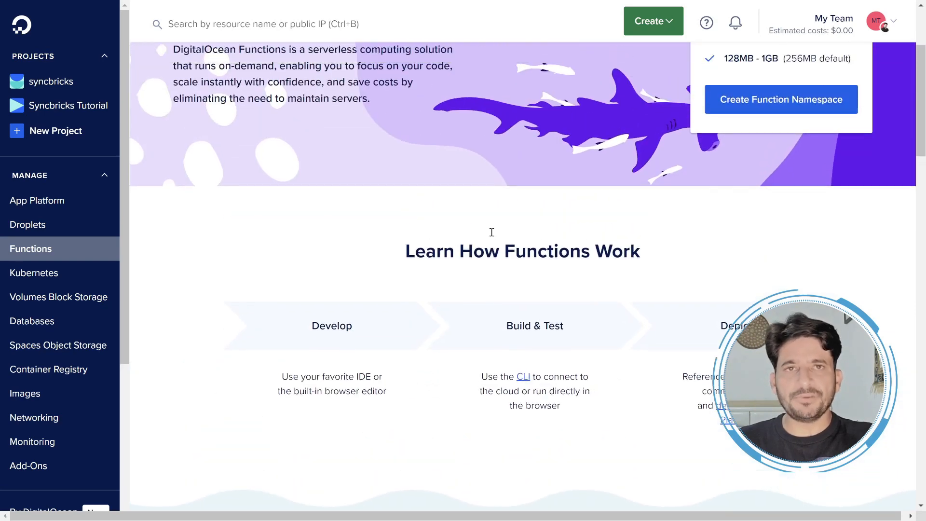
scroll(491, 232, "up", 1)
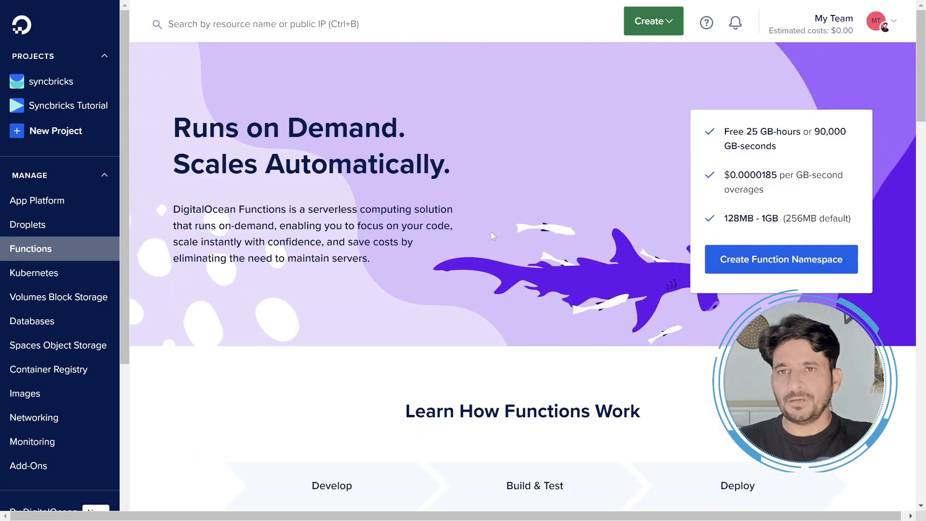